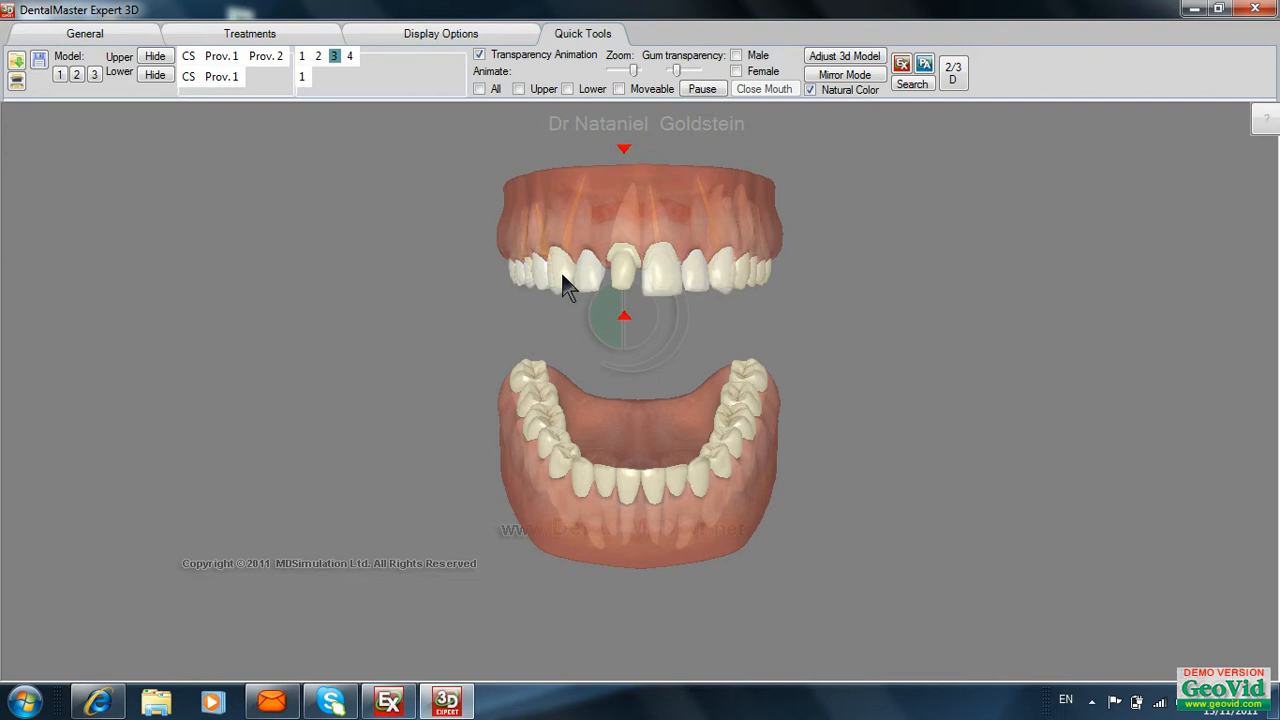
Step: Turn off the transparency animation and vary the gum transparency from fully see-through to fully opaque
left_click(480, 56)
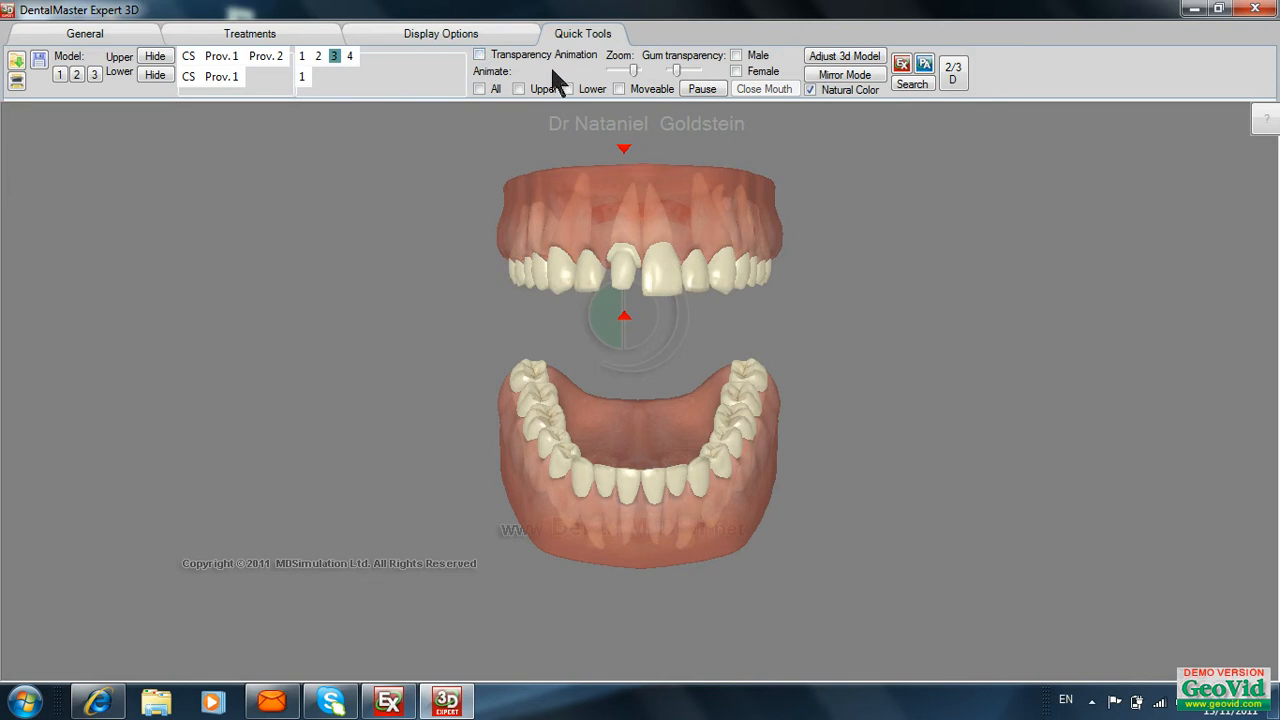
left_click_drag(632, 70, 634, 72)
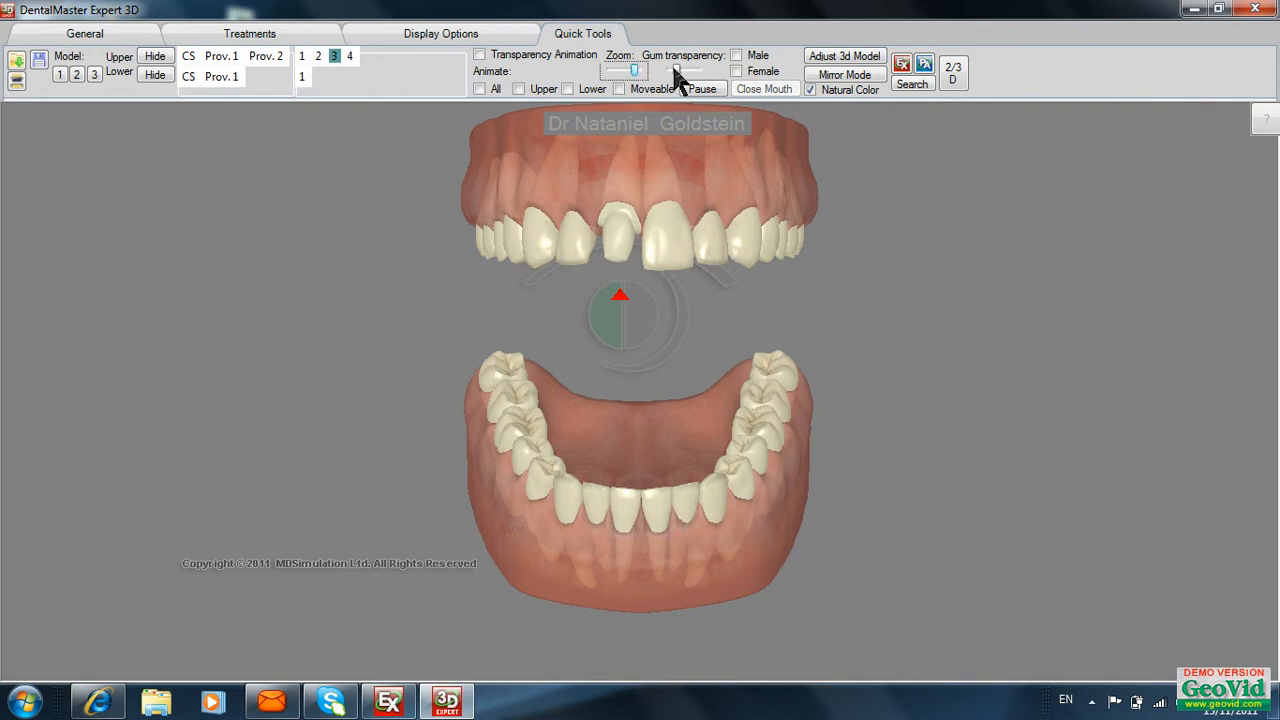
left_click_drag(673, 70, 697, 72)
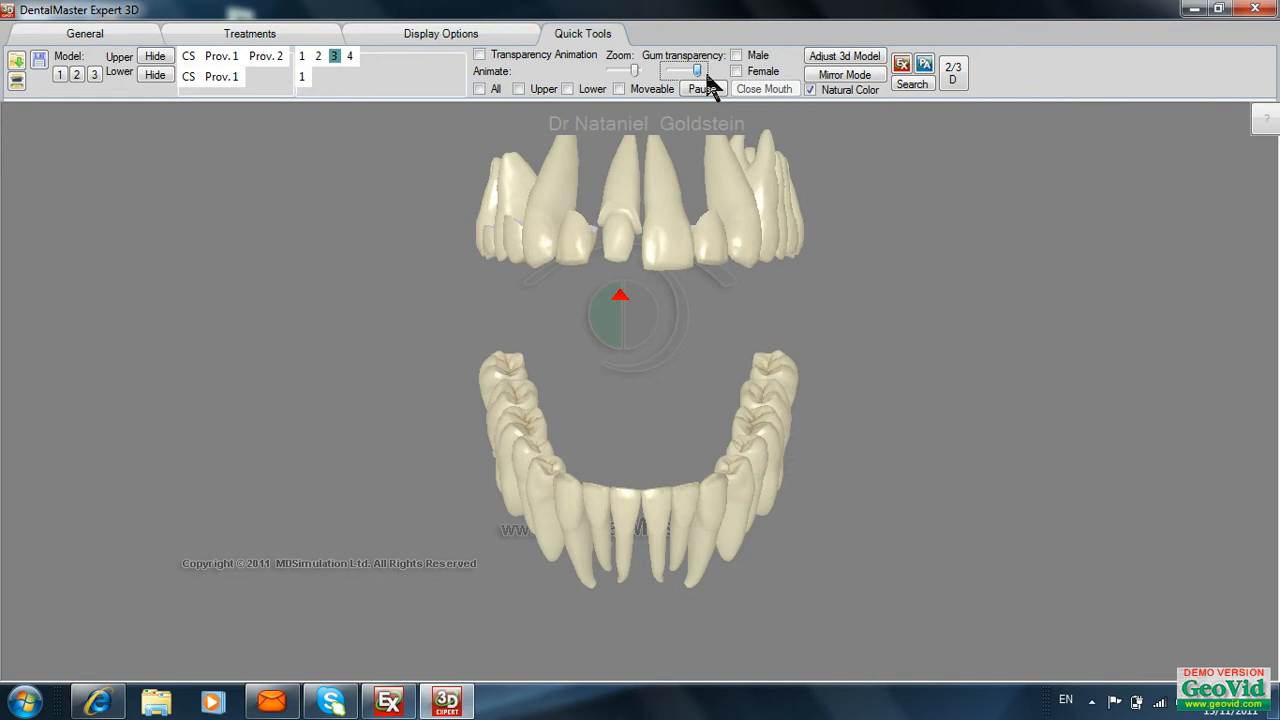
left_click_drag(697, 71, 669, 72)
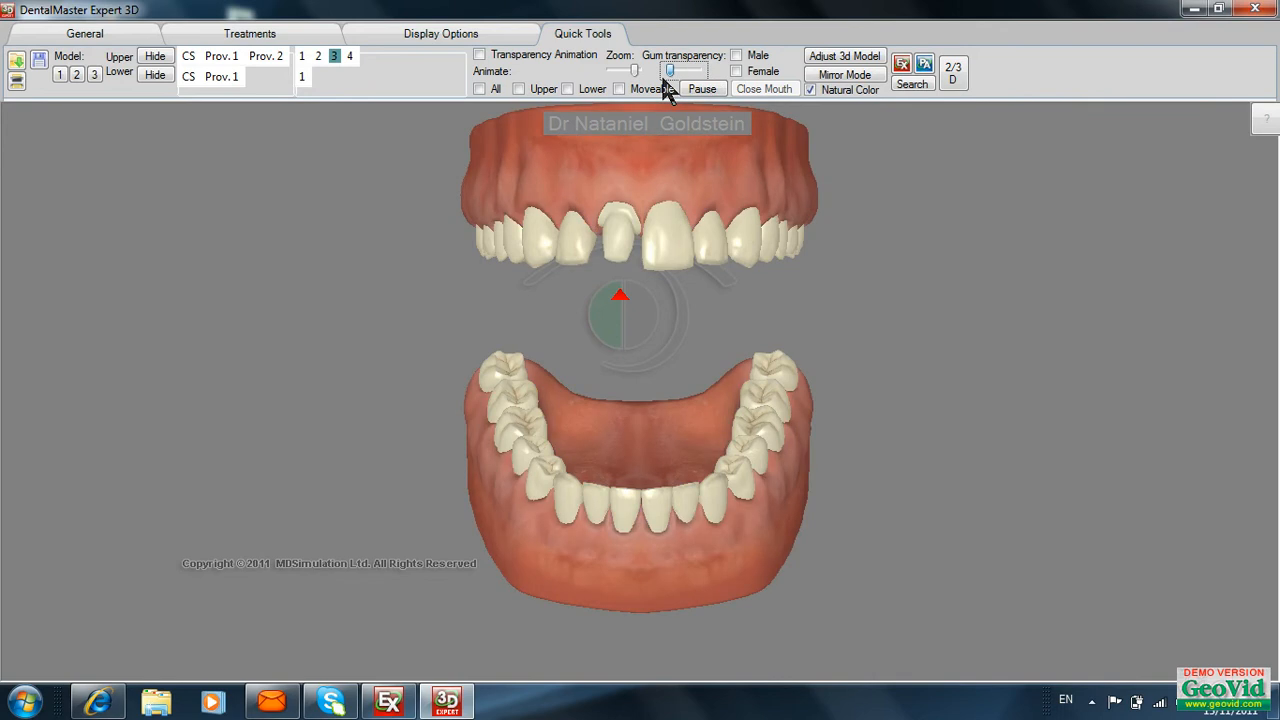
Step: Show the male face around the teeth and inspect the upper arch and palate from below
left_click(736, 55)
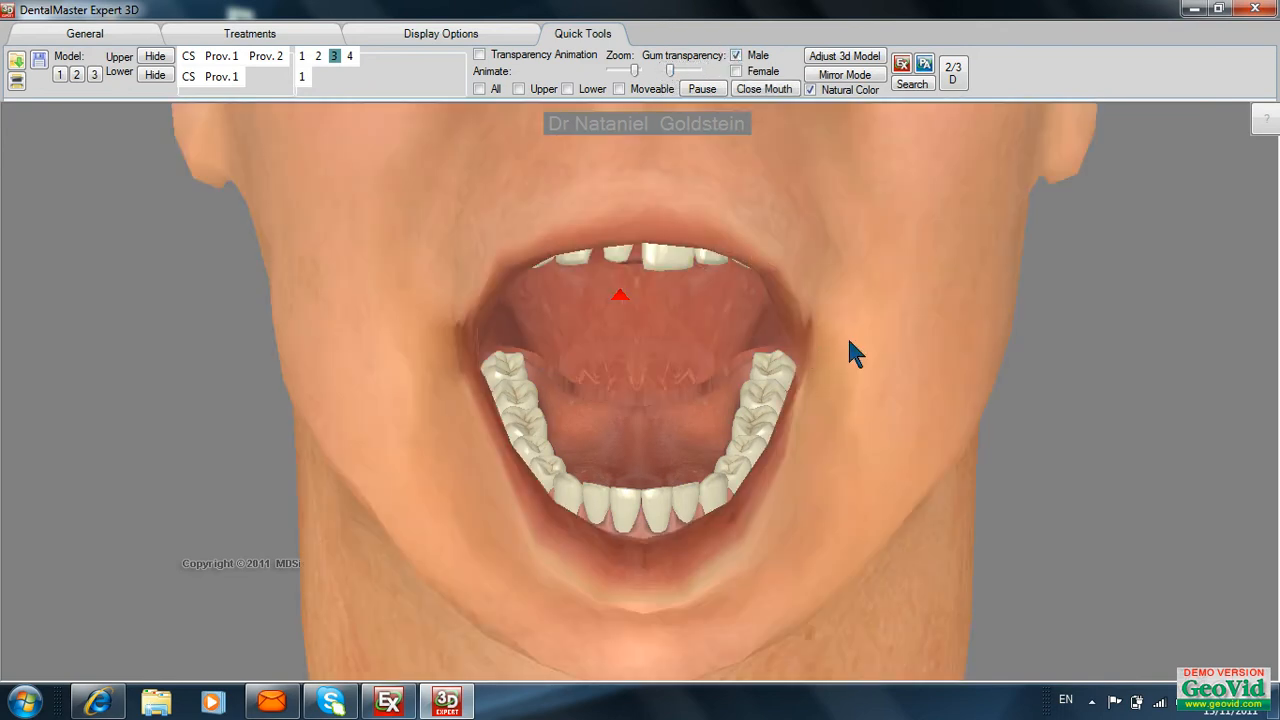
left_click_drag(868, 343, 878, 241)
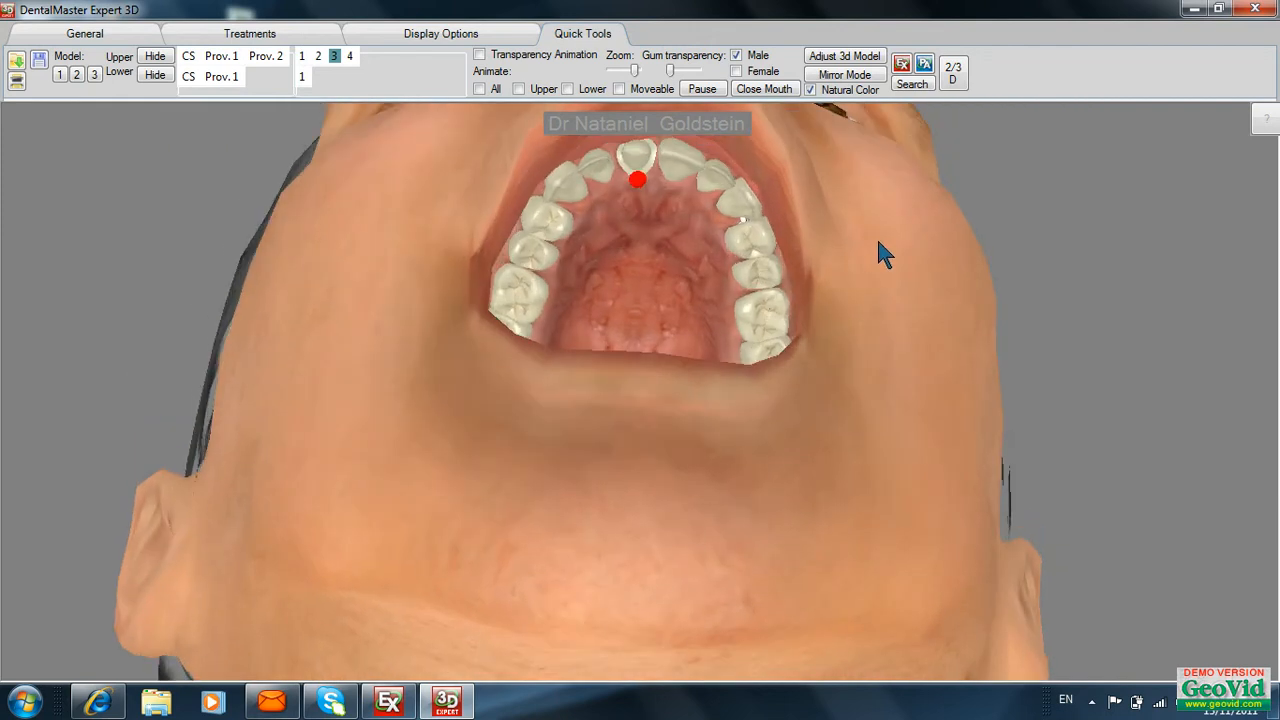
left_click_drag(878, 241, 848, 346)
Step: Switch to the female face, close its mouth and view the smile from the front
left_click(737, 72)
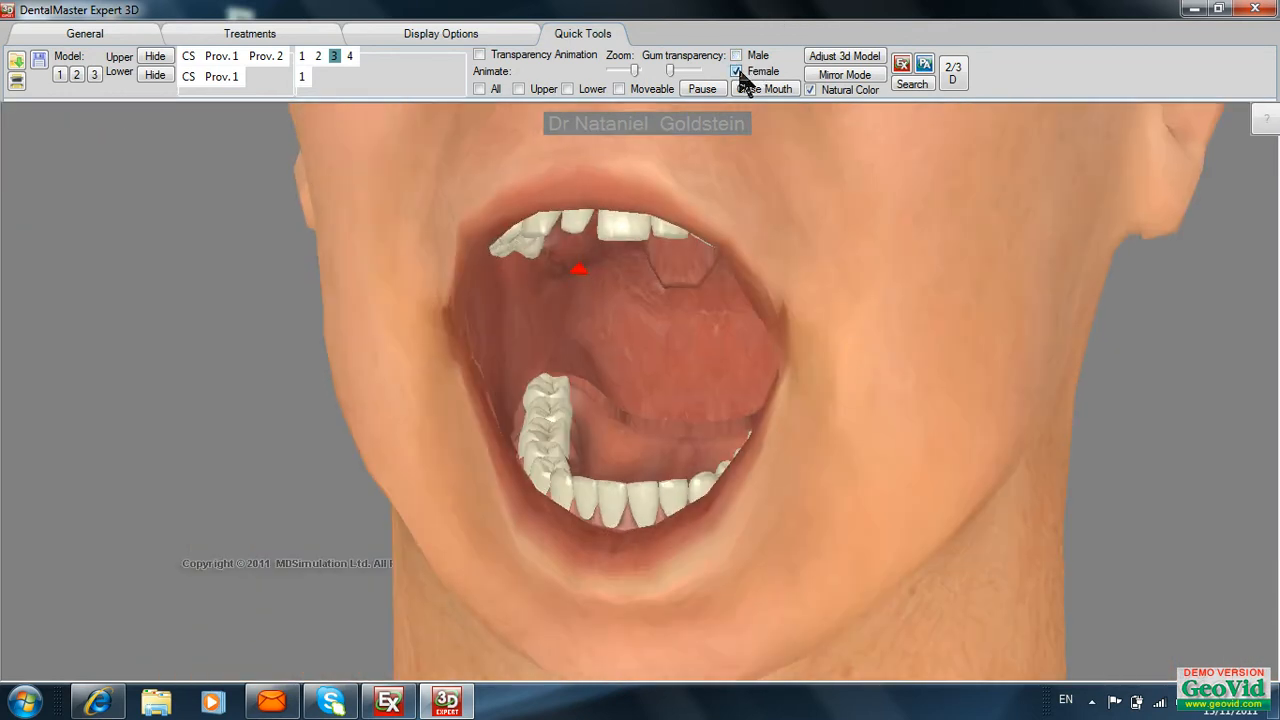
left_click_drag(837, 294, 866, 289)
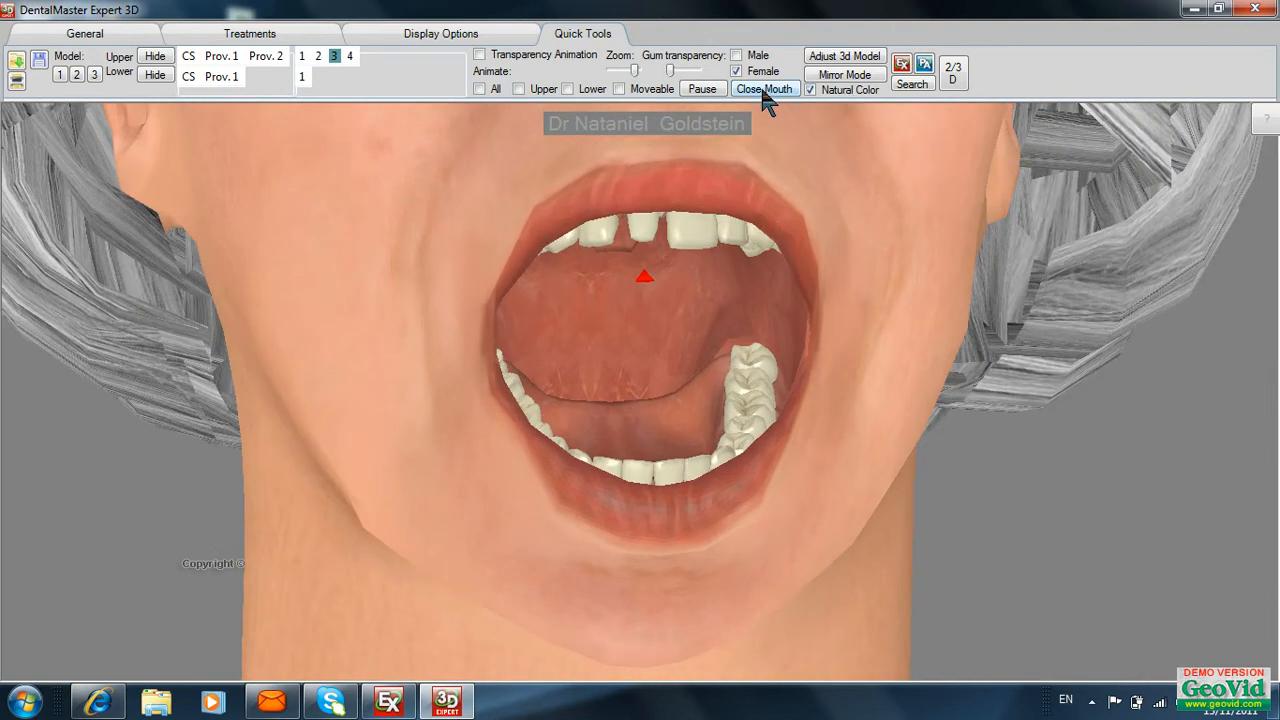
left_click(760, 90)
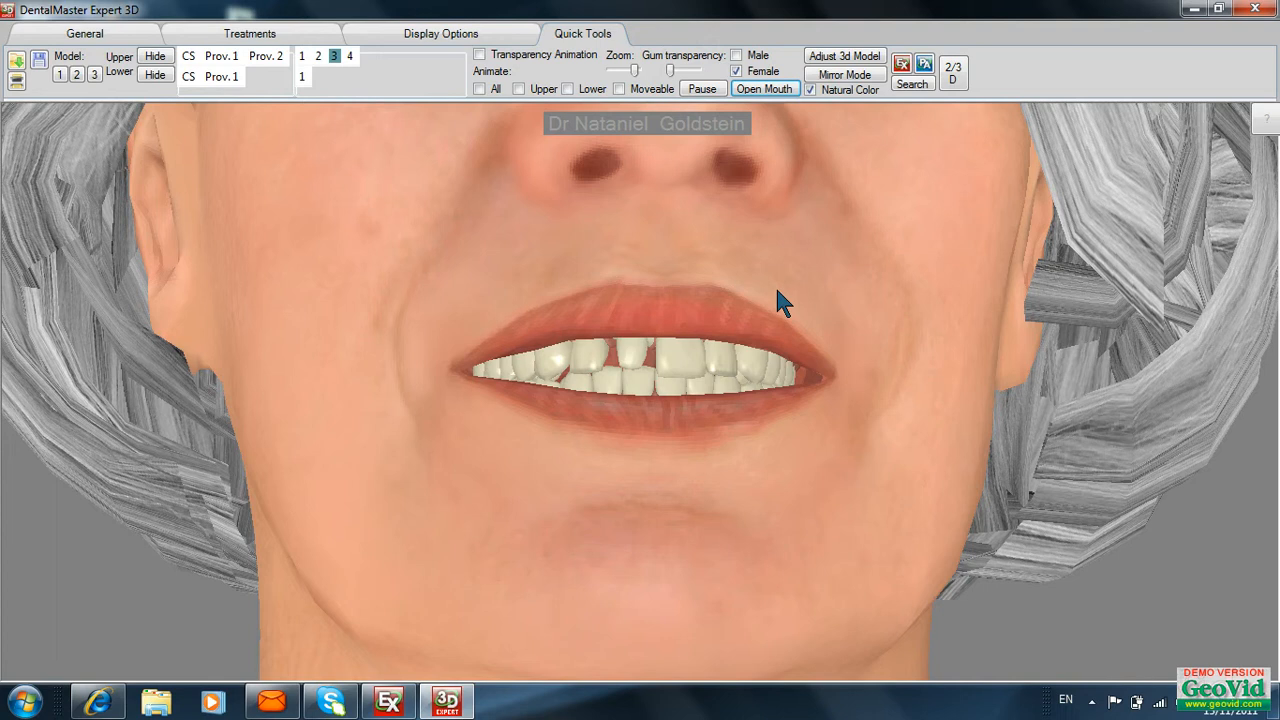
mouse_move(777, 291)
left_mouse_down()
mouse_move(894, 311)
mouse_move(739, 309)
mouse_move(763, 291)
left_mouse_up()
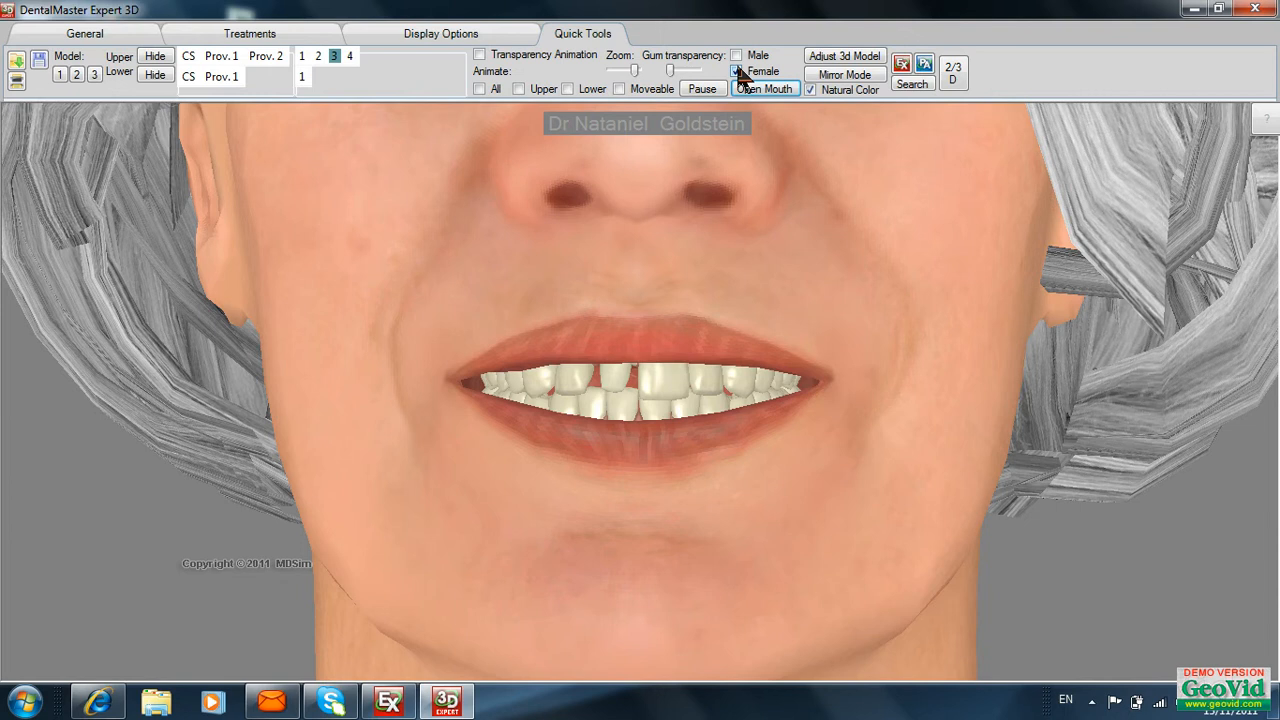
Step: Hide the female face and reduce the zoom so both jaws fit in the view
left_click(737, 71)
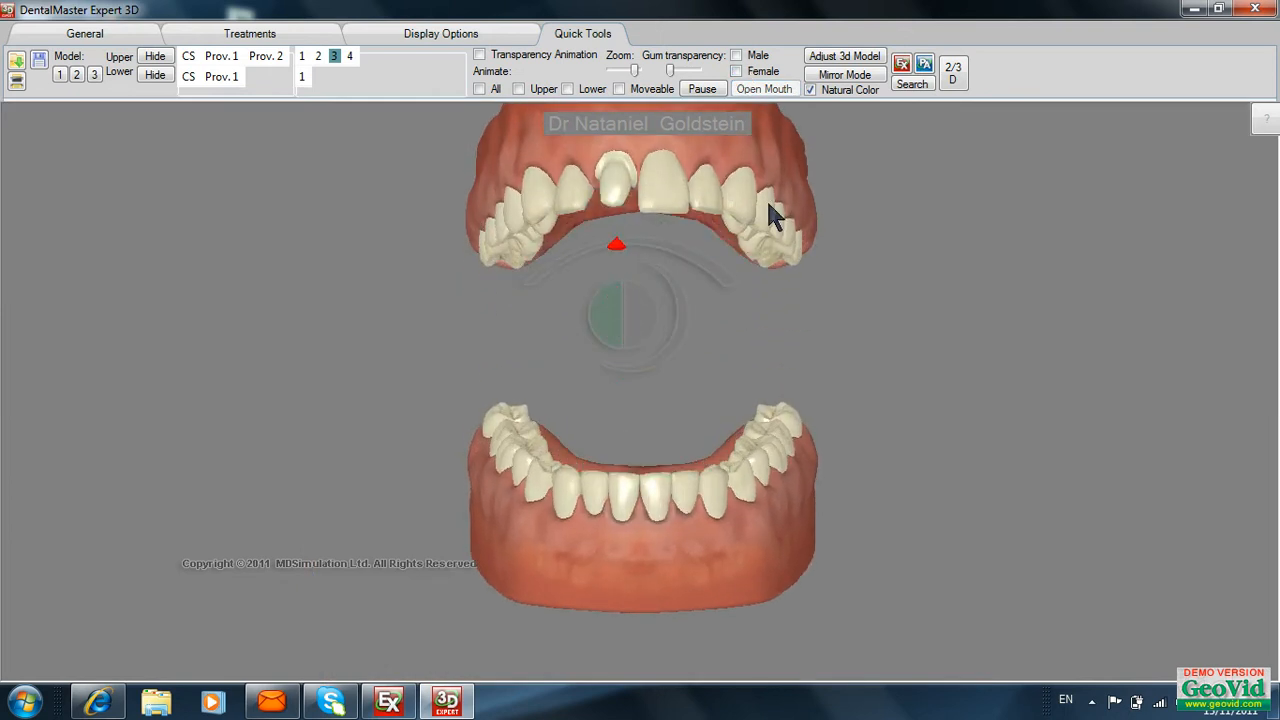
left_click(634, 70)
left_click_drag(635, 71, 633, 71)
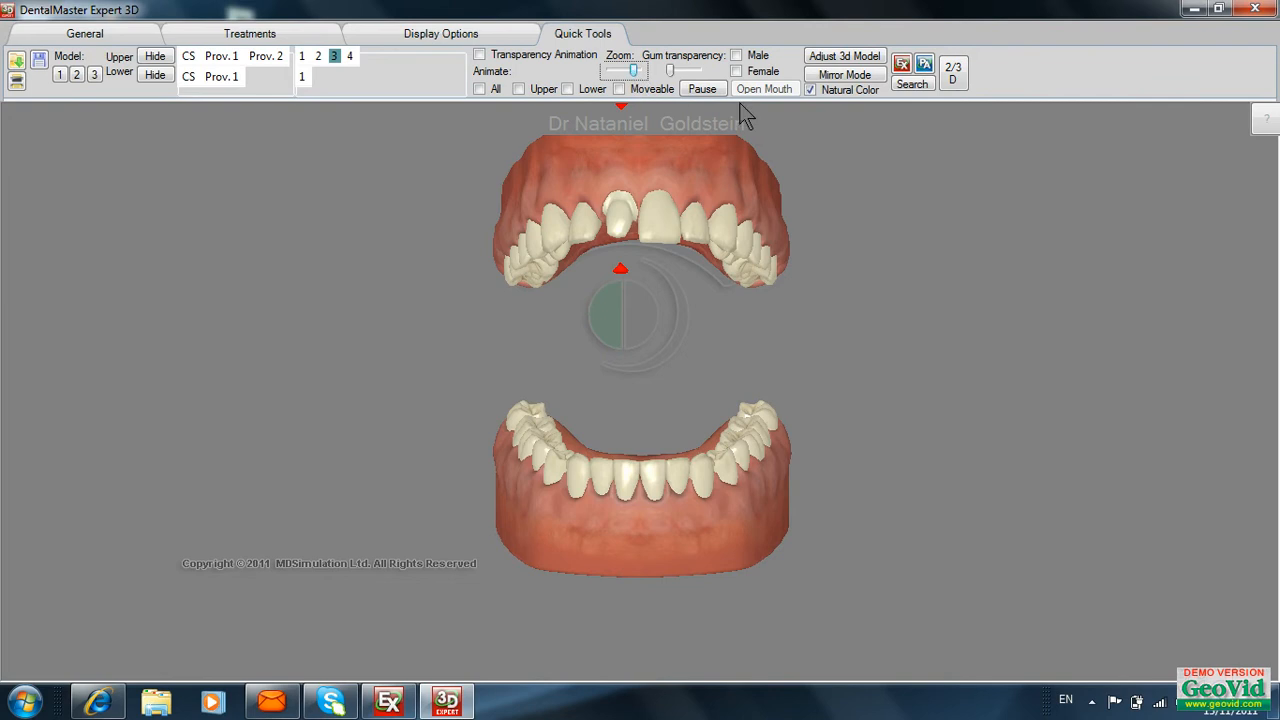
Step: Toggle mirror mode on the displayed jaws and leave it switched on
left_click(857, 78)
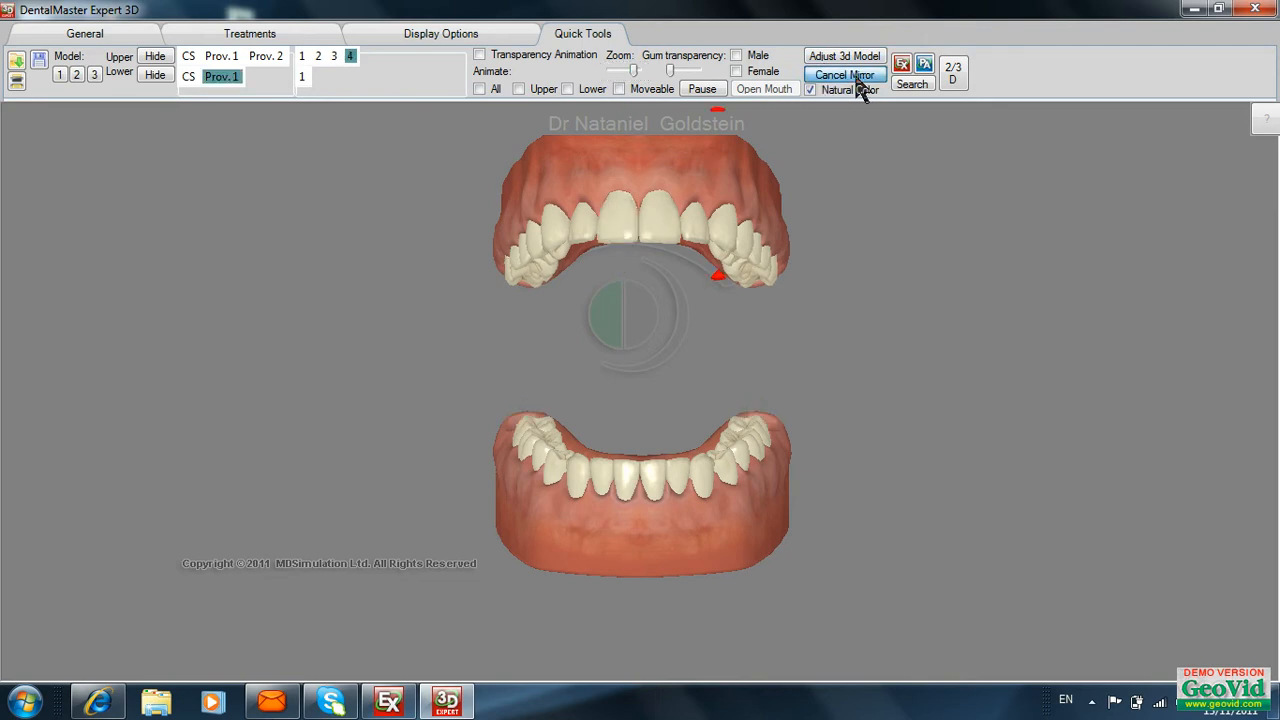
left_click(857, 76)
left_click(856, 77)
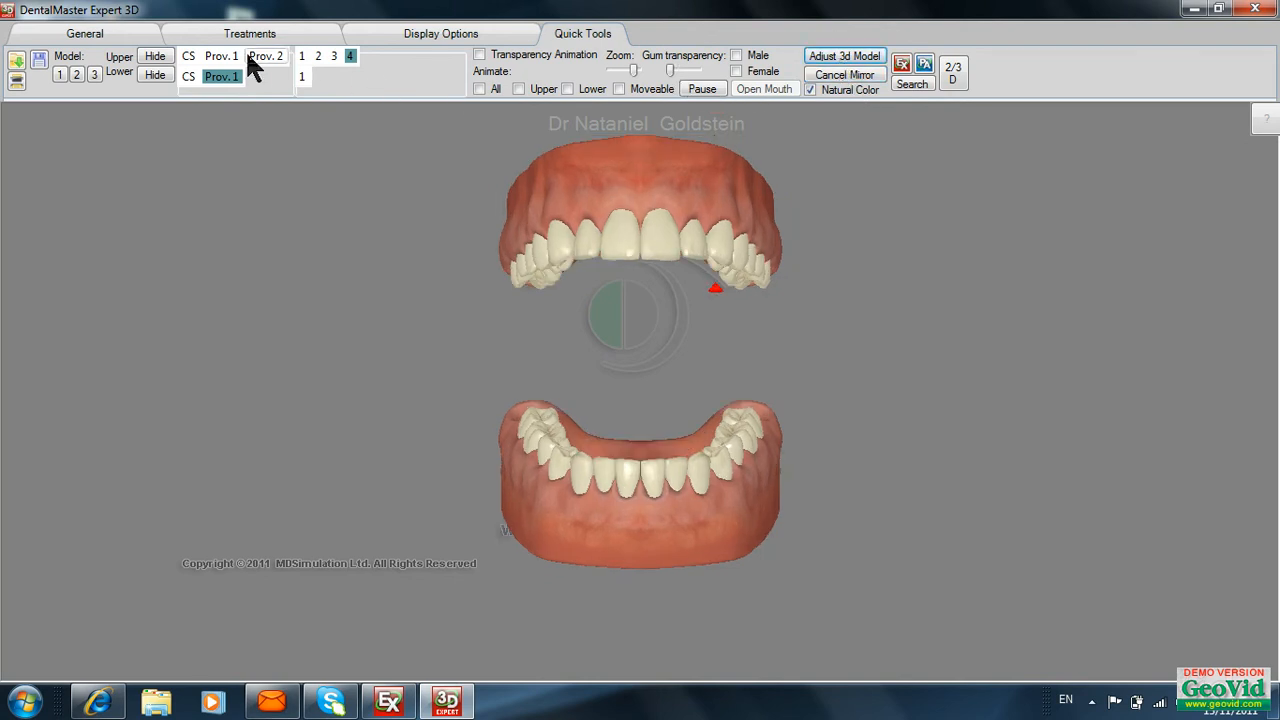
Step: Display the current situation of the upper jaw and compare it with mirror mode on and off, leaving mirroring off
left_click(188, 56)
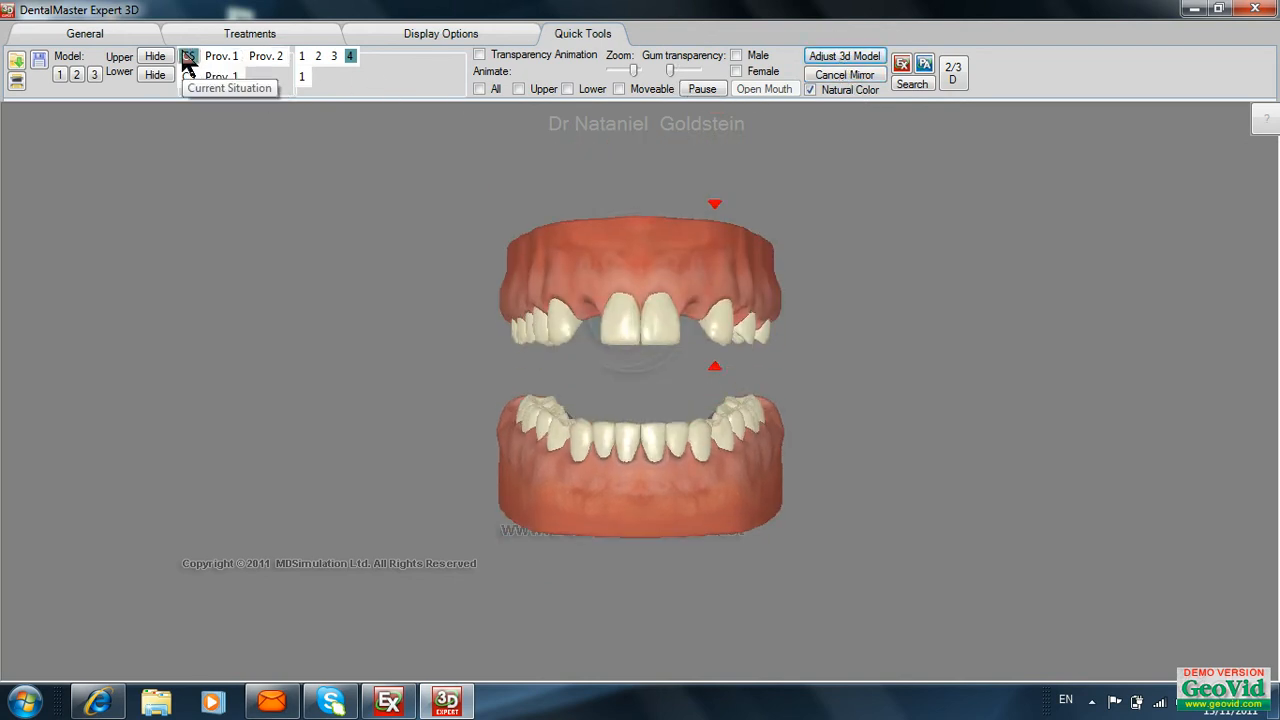
left_click(836, 75)
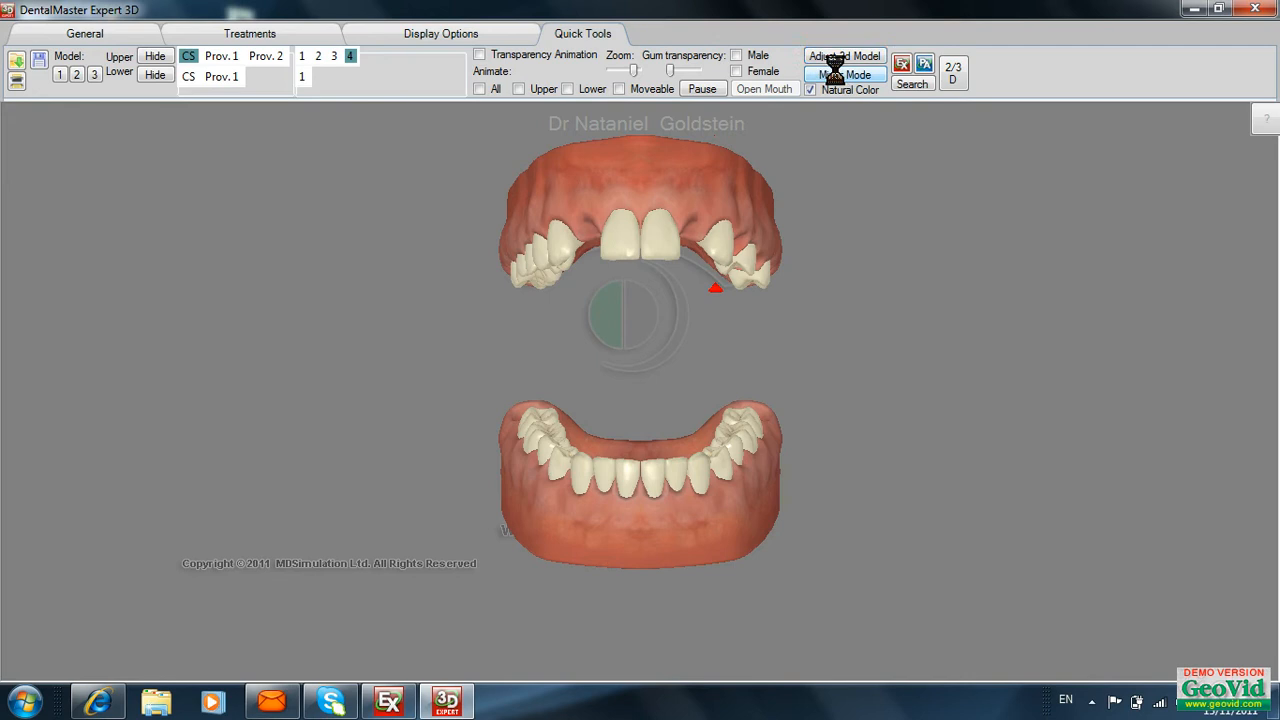
left_click(835, 72)
left_click(838, 75)
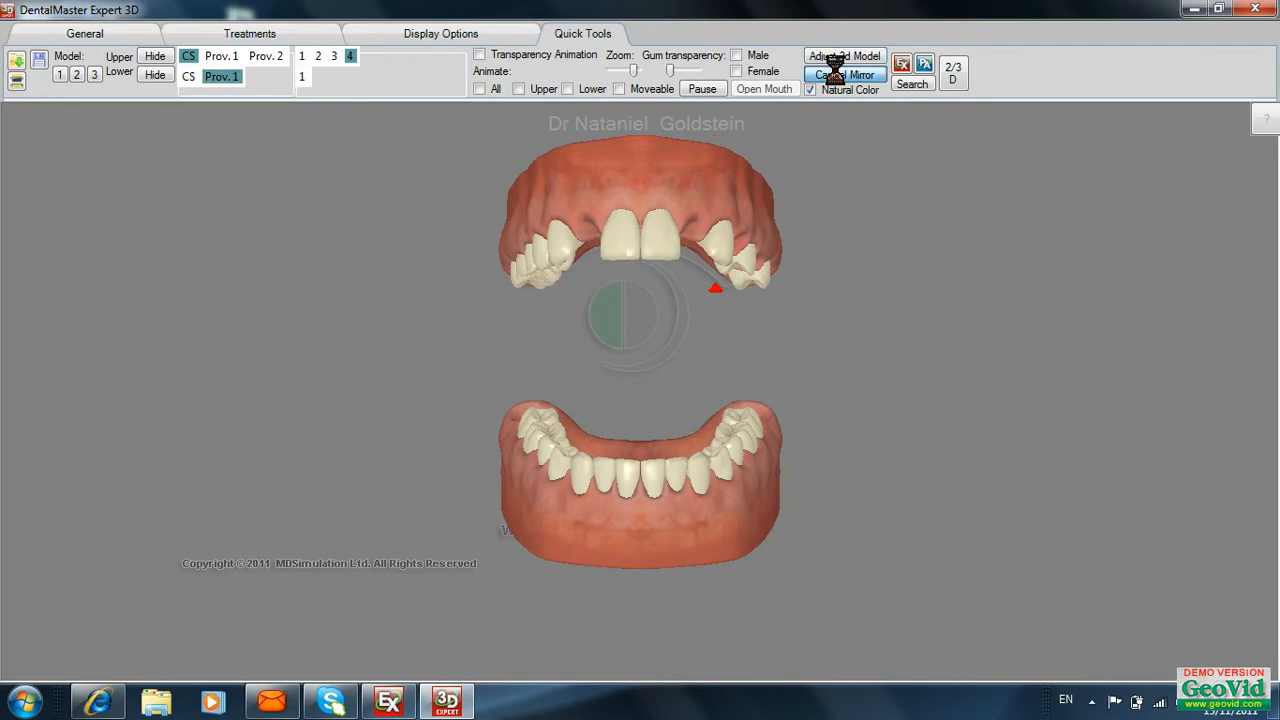
left_click(838, 76)
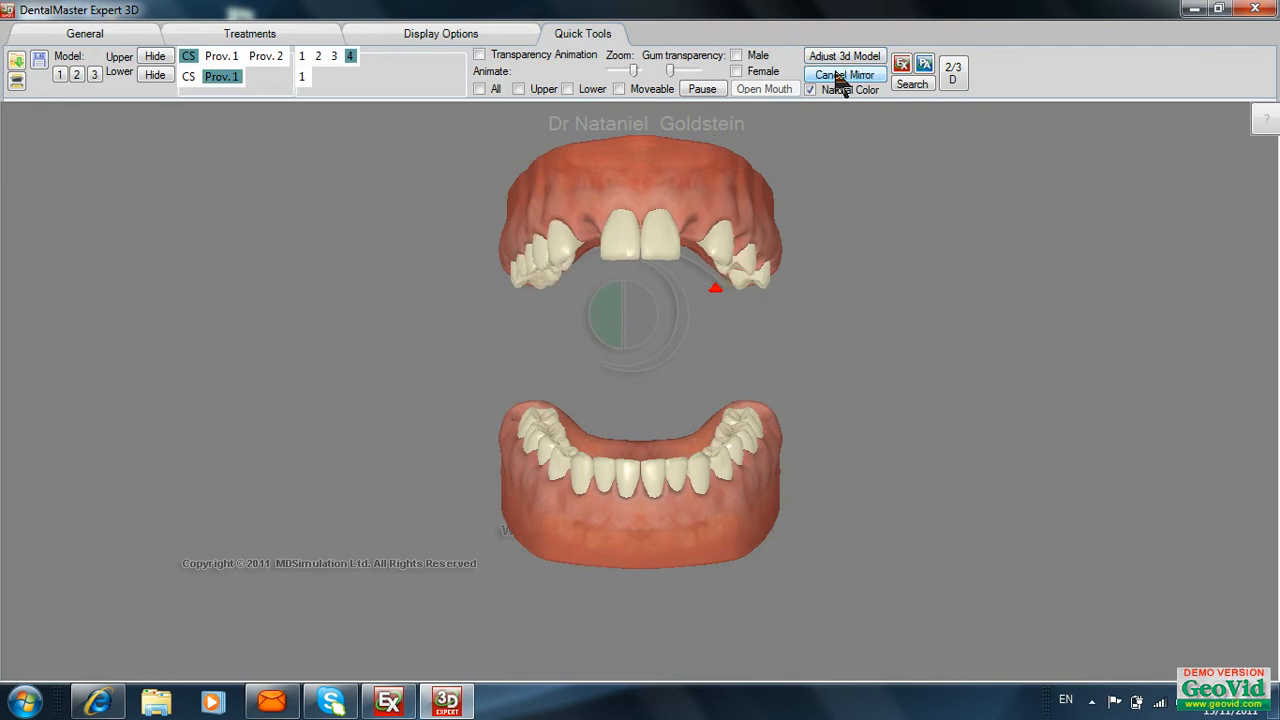
left_click(838, 76)
left_click(838, 76)
left_click(838, 76)
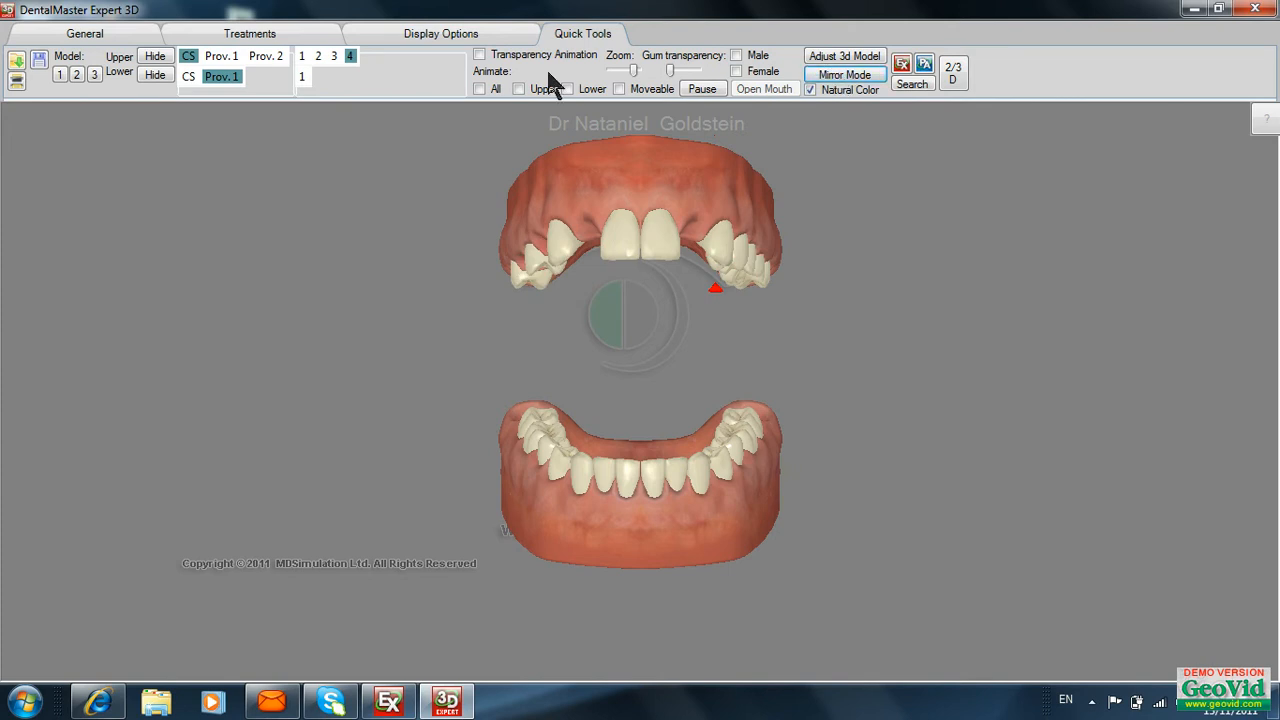
Step: Open the 2D chart beside the 3D model and add an implant with a crown at missing upper tooth 12
left_click(953, 72)
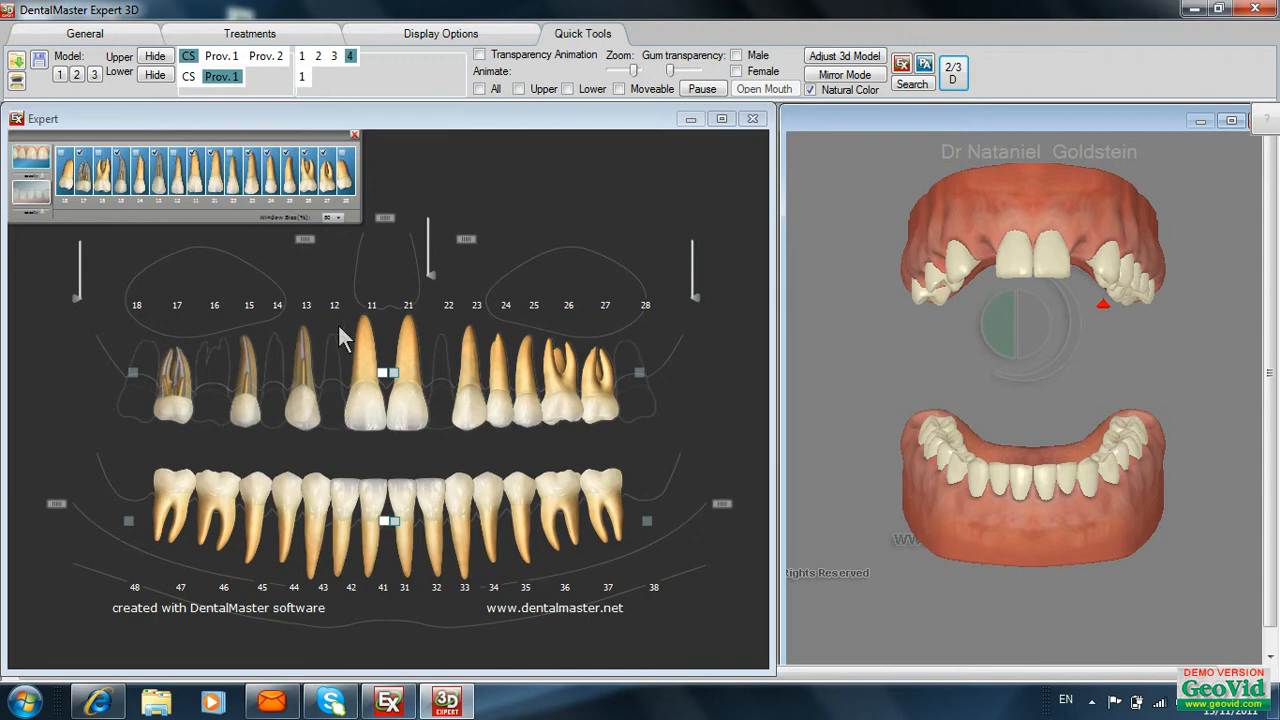
left_click(180, 177)
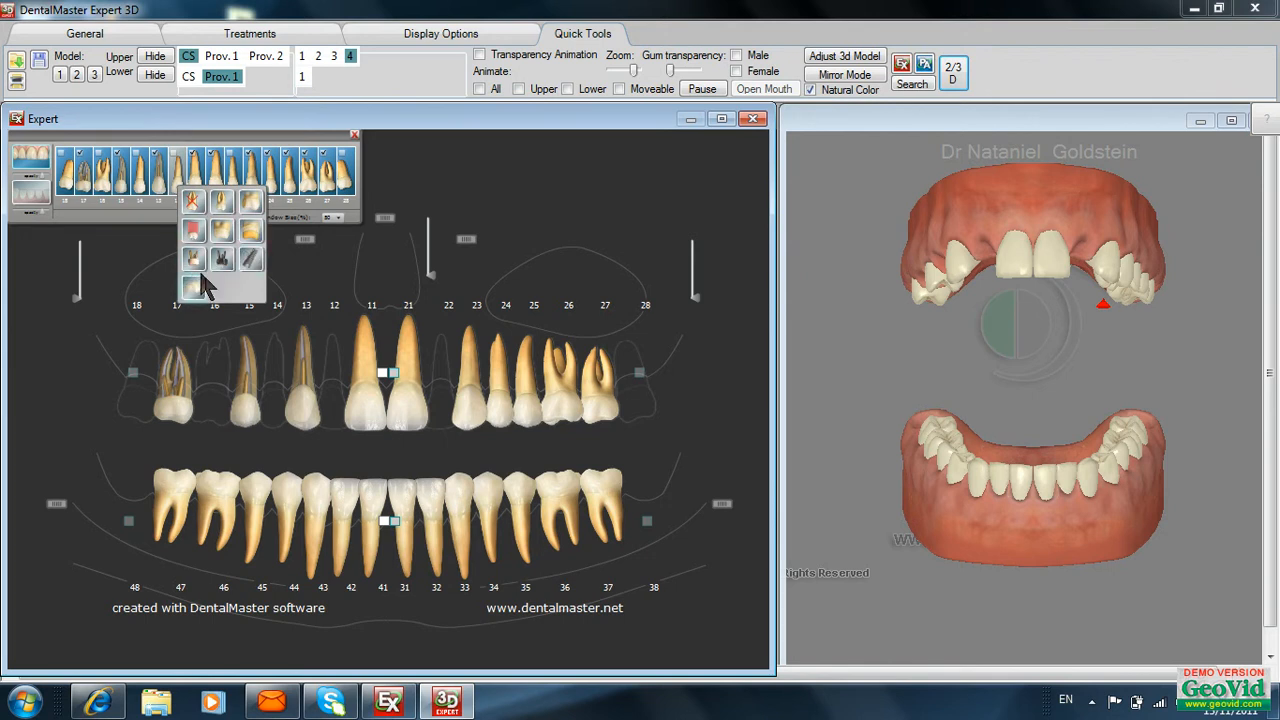
left_click(251, 258)
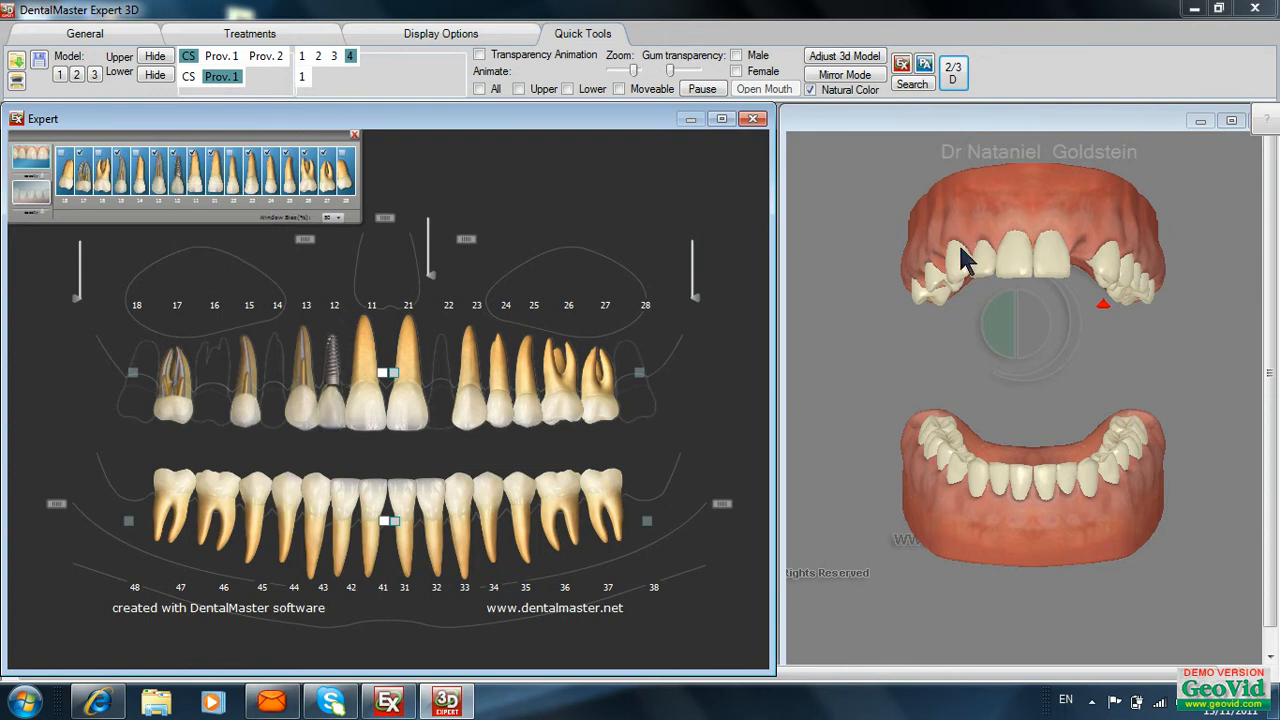
Step: Inspect the restored tooth 12 on the 3D model from several angles and close the 2D chart
left_click_drag(965, 260, 975, 305)
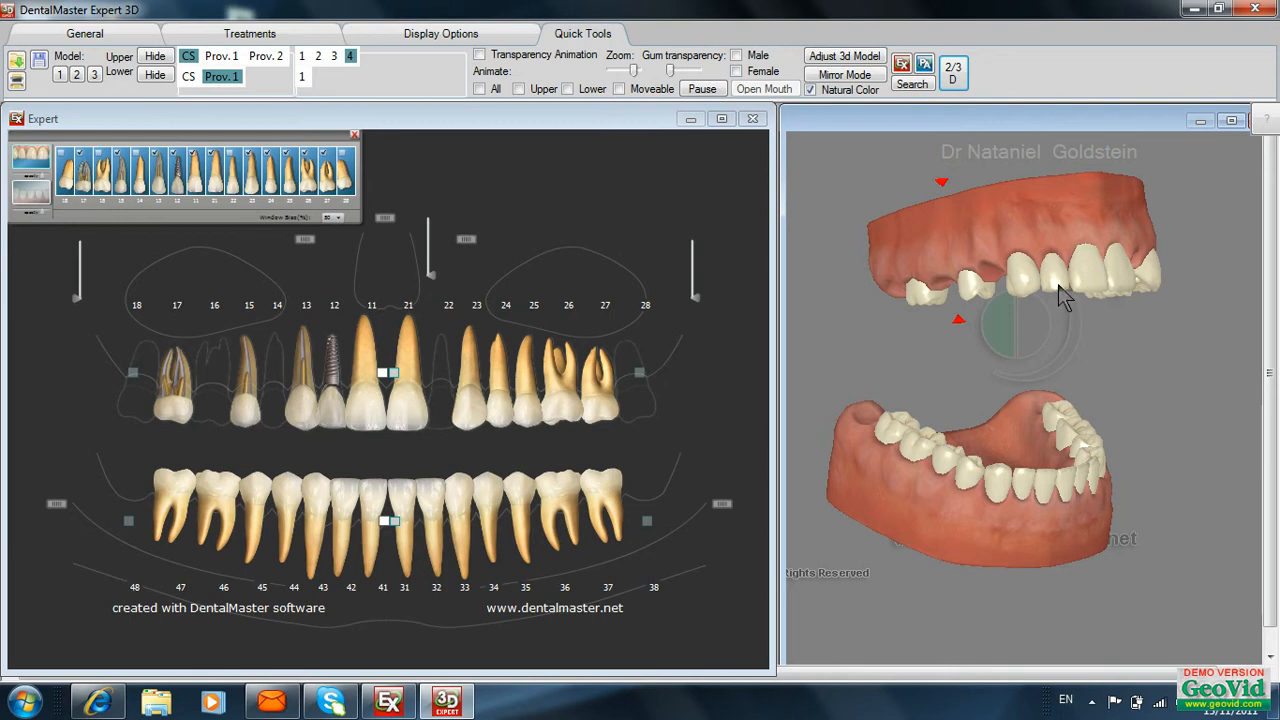
left_click_drag(1049, 317, 1012, 325)
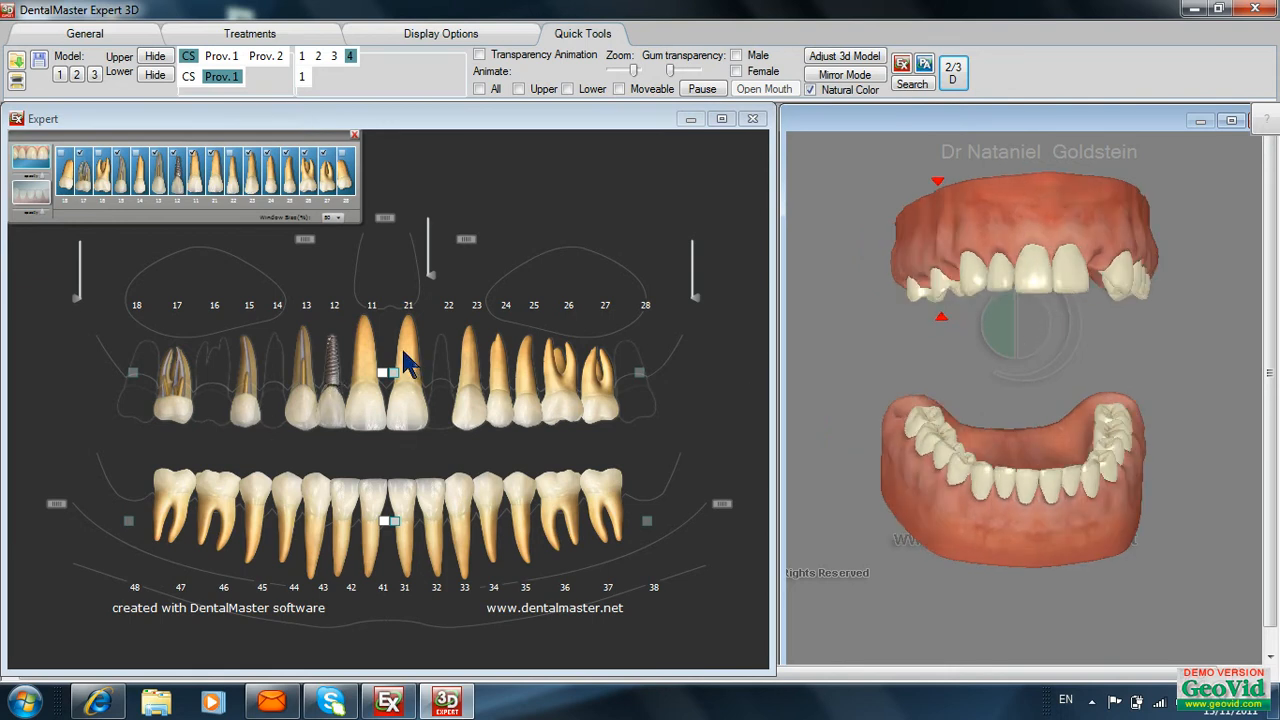
left_click_drag(866, 309, 875, 275)
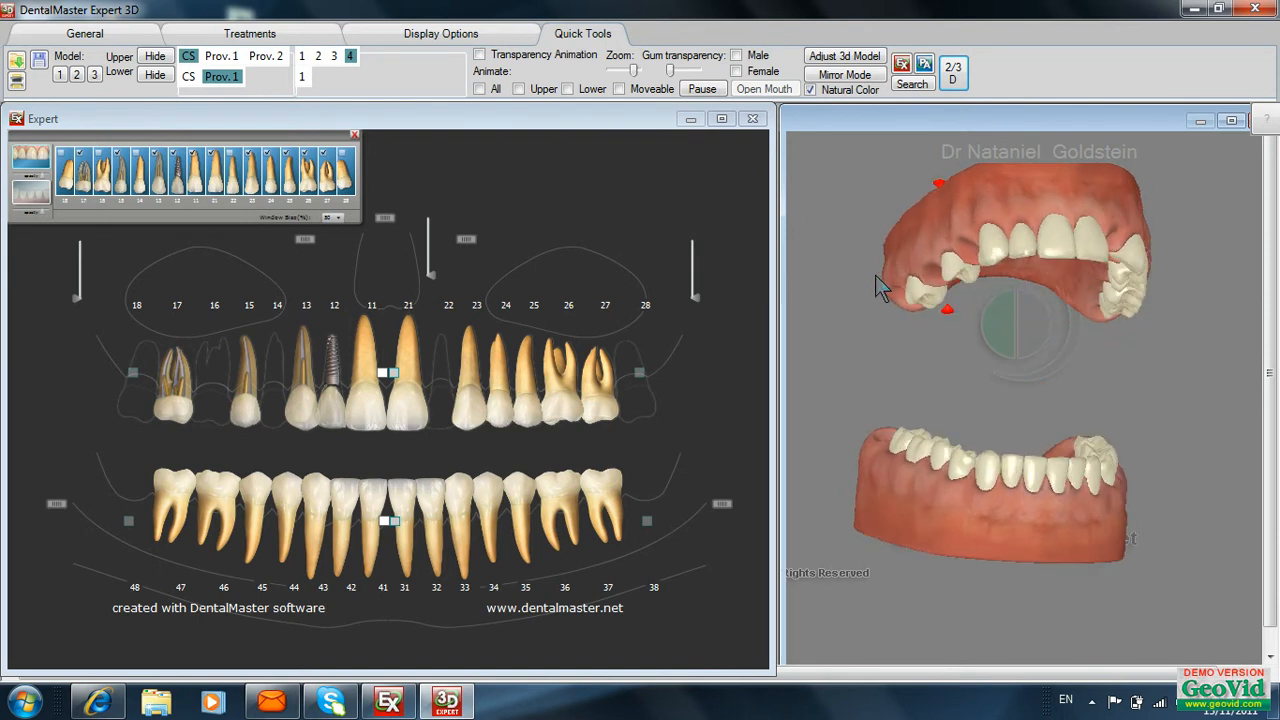
left_click(953, 80)
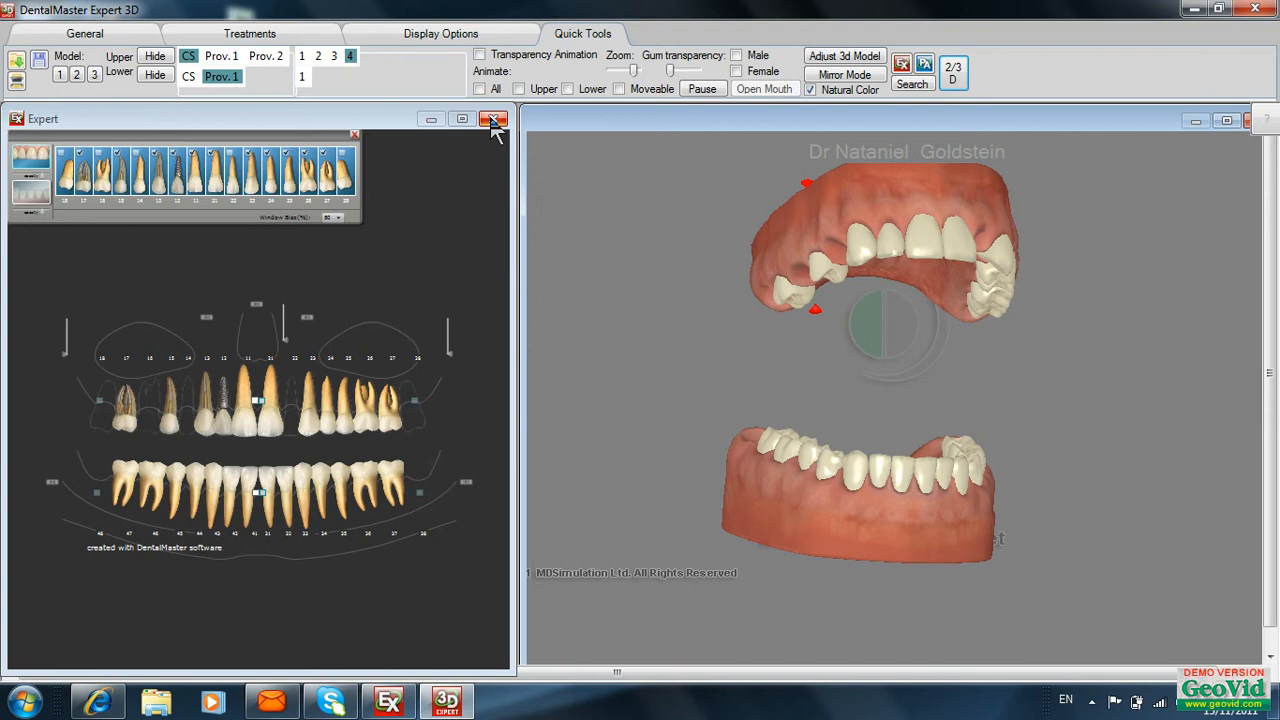
left_click(492, 119)
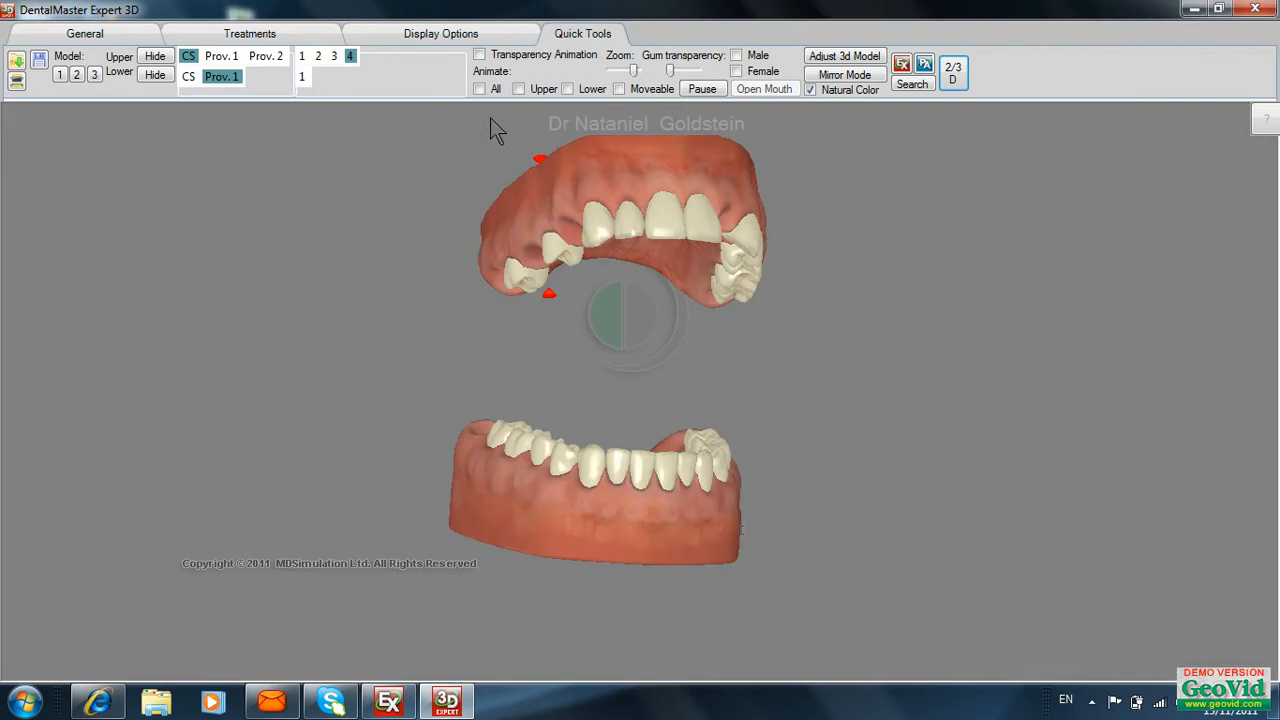
Step: Open the display options and preview the Mouth Open 3D view for the male face and the female face
left_click(433, 36)
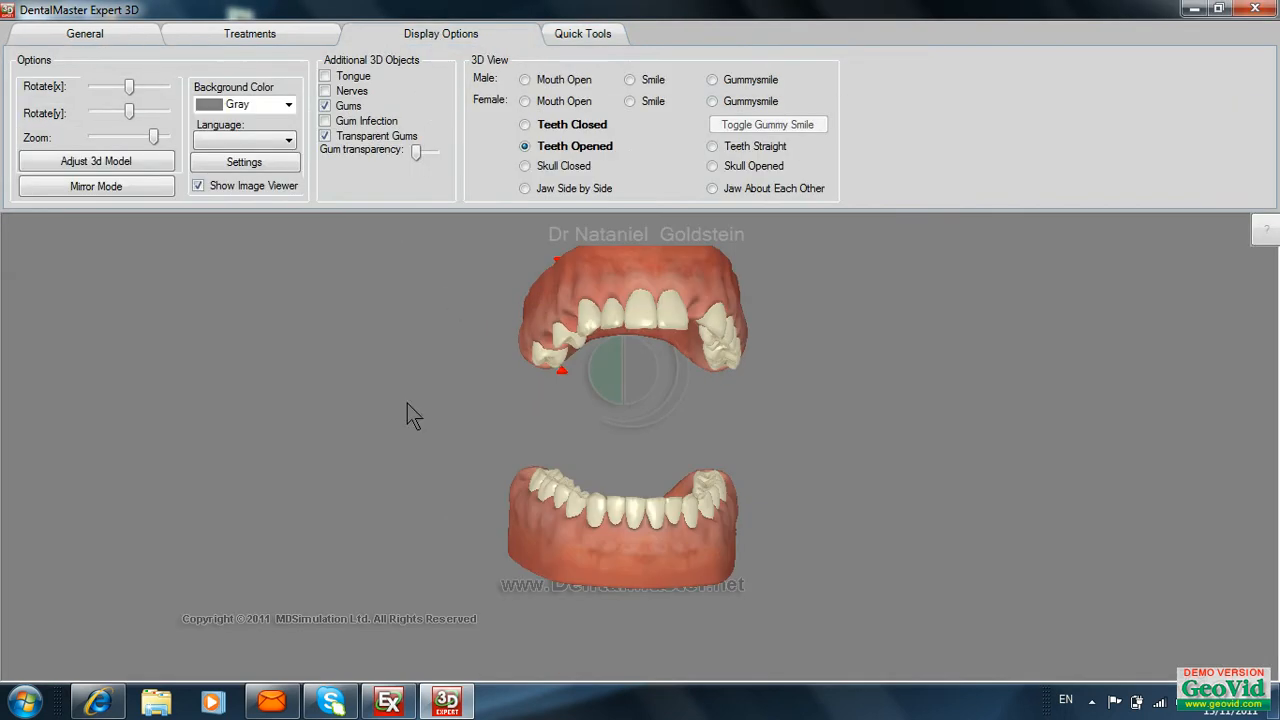
left_click_drag(412, 424, 451, 437)
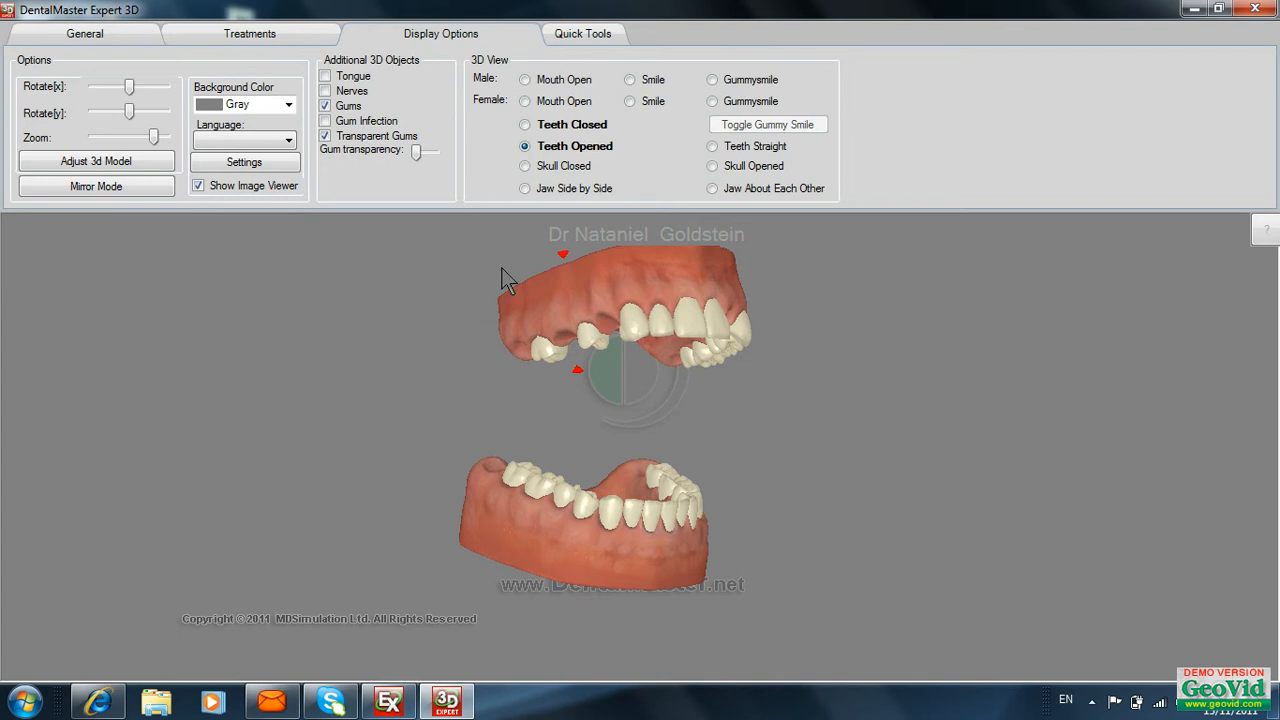
left_click(525, 80)
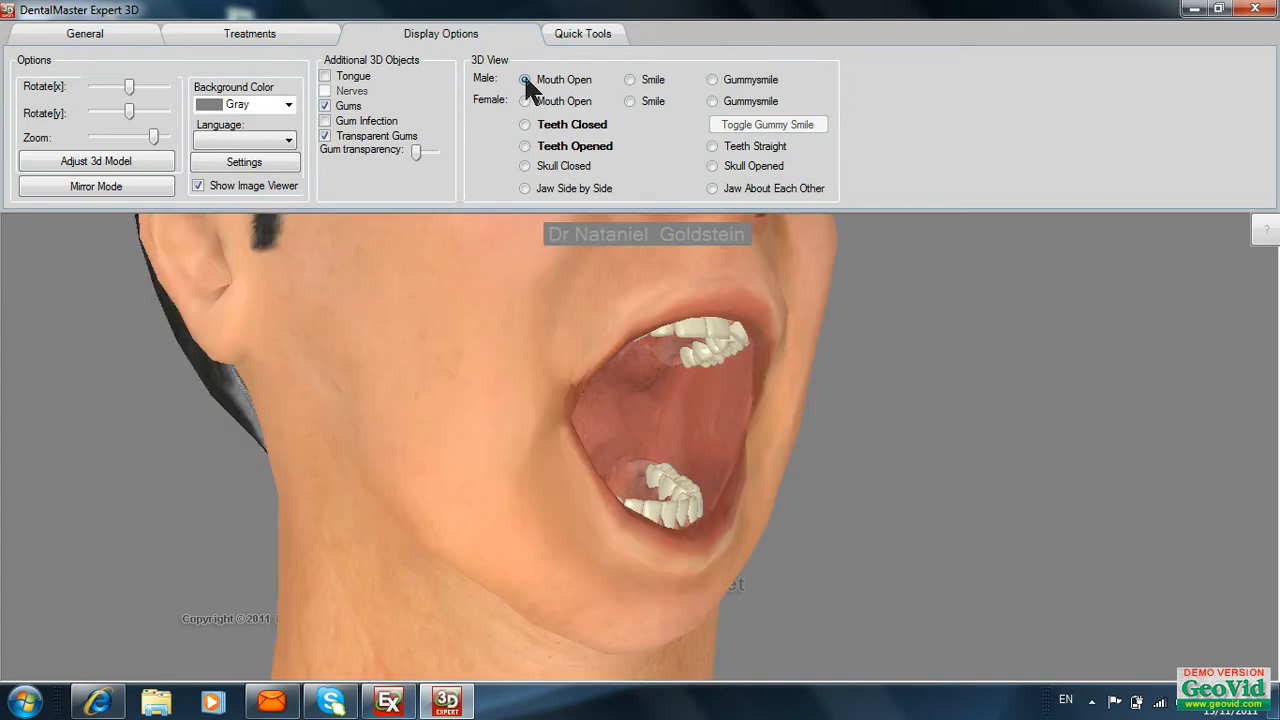
left_click(525, 101)
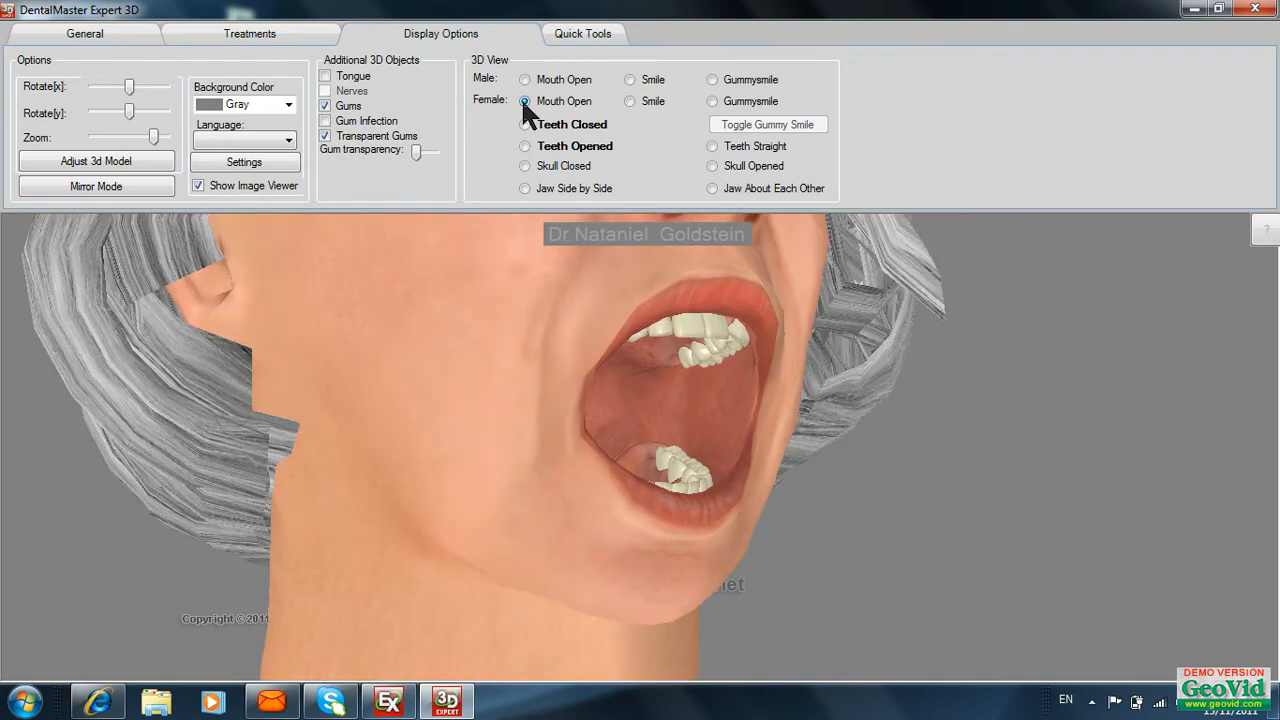
Step: Cycle the 3D view through Teeth Closed, Teeth Opened, Skull Closed and Jaw Side by Side
left_click(525, 124)
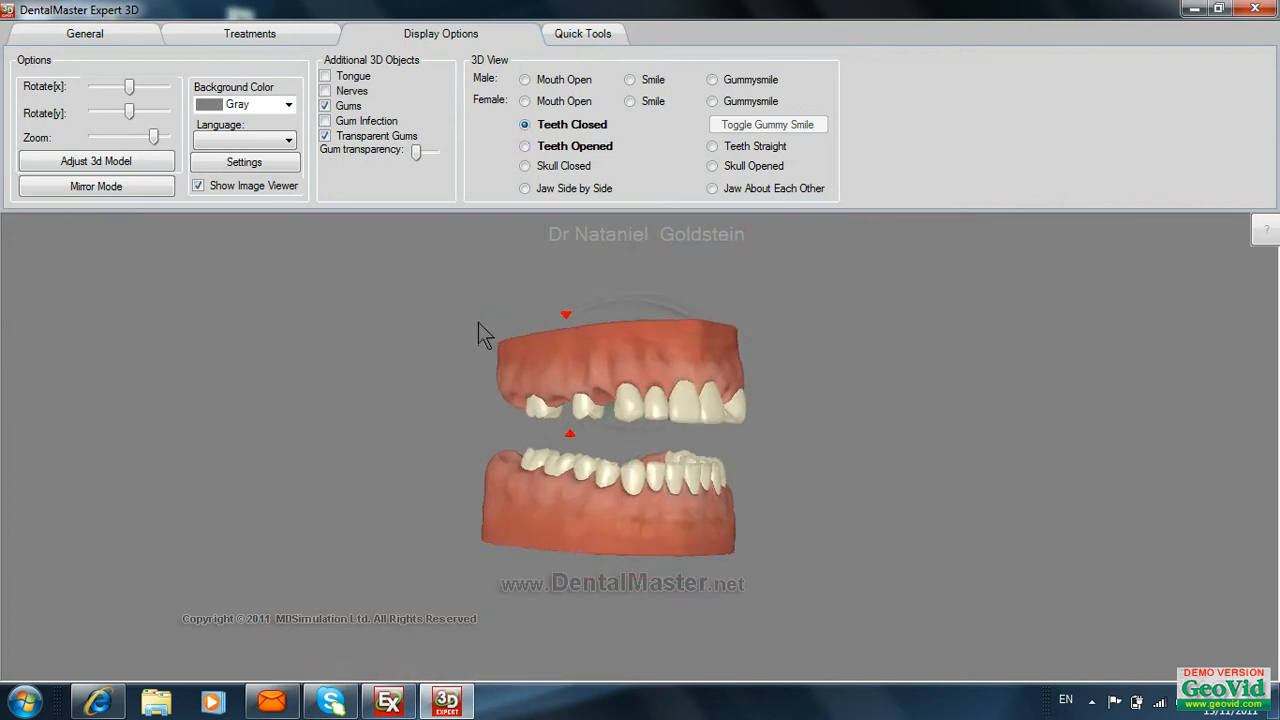
left_click(526, 146)
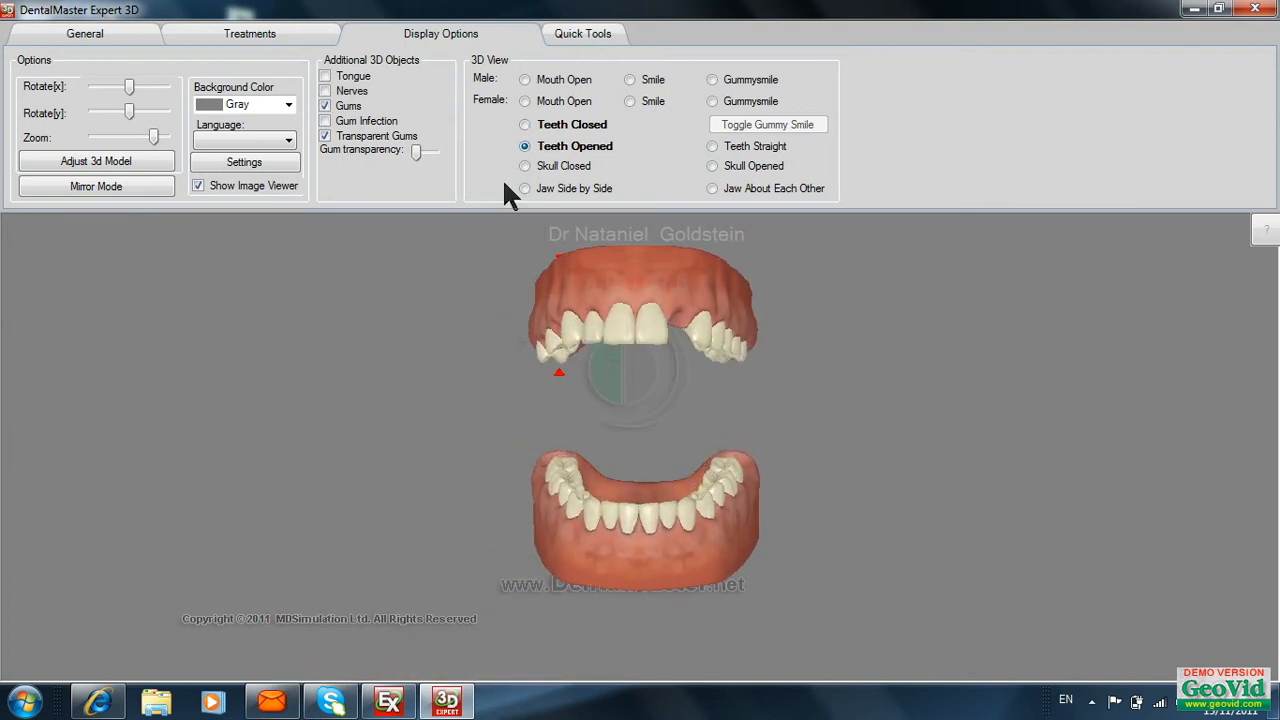
left_click(524, 166)
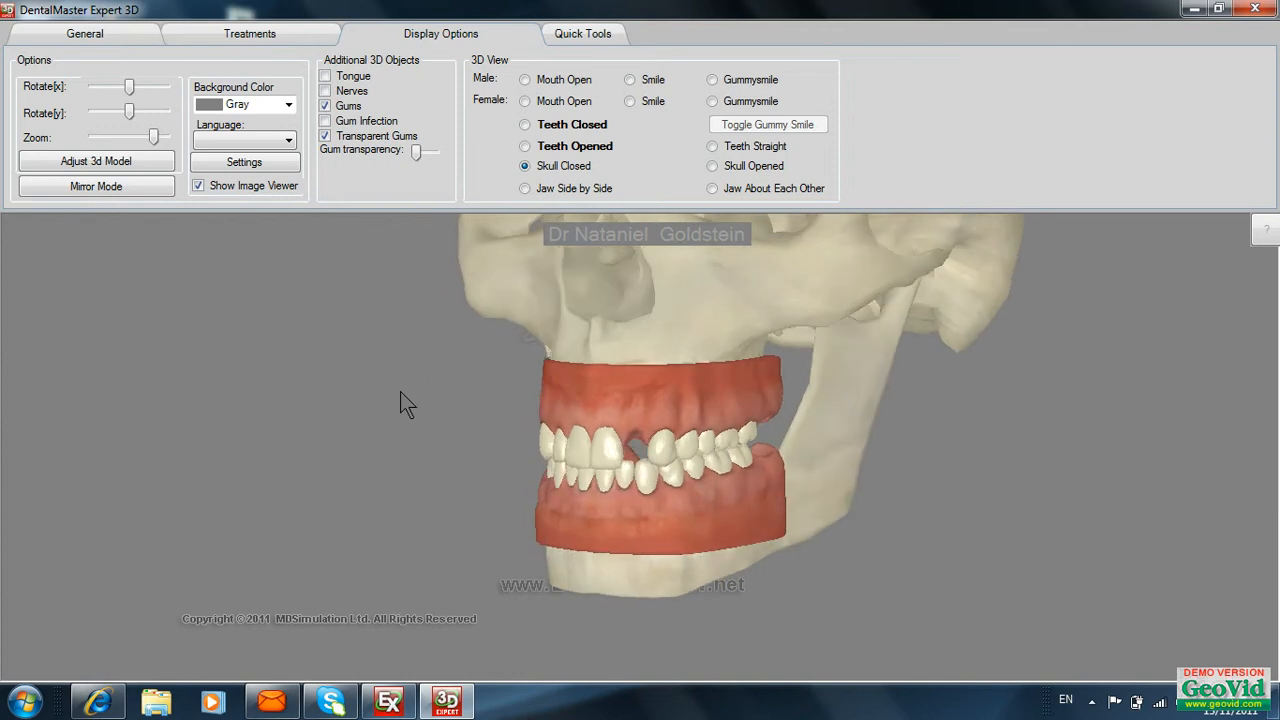
left_click(523, 187)
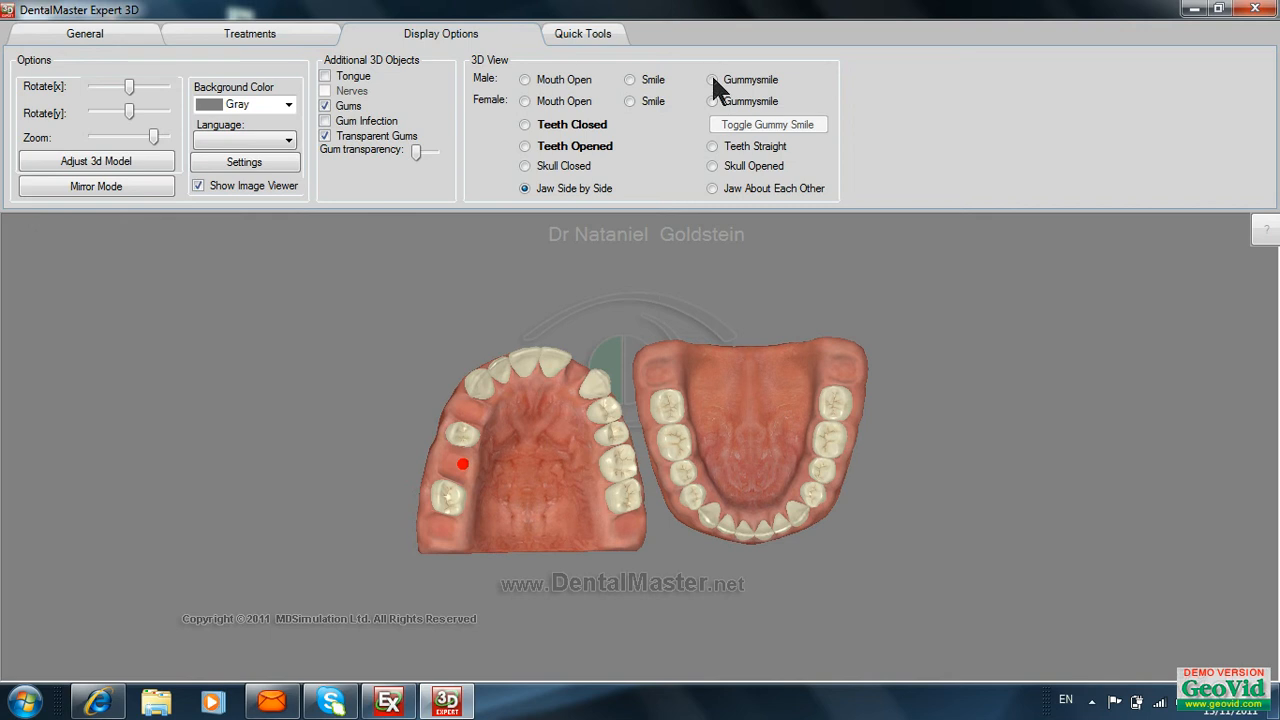
Step: Cycle the 3D view through Teeth Straight, Skull Opened, Jaw About Each Other and Teeth Closed
left_click(709, 145)
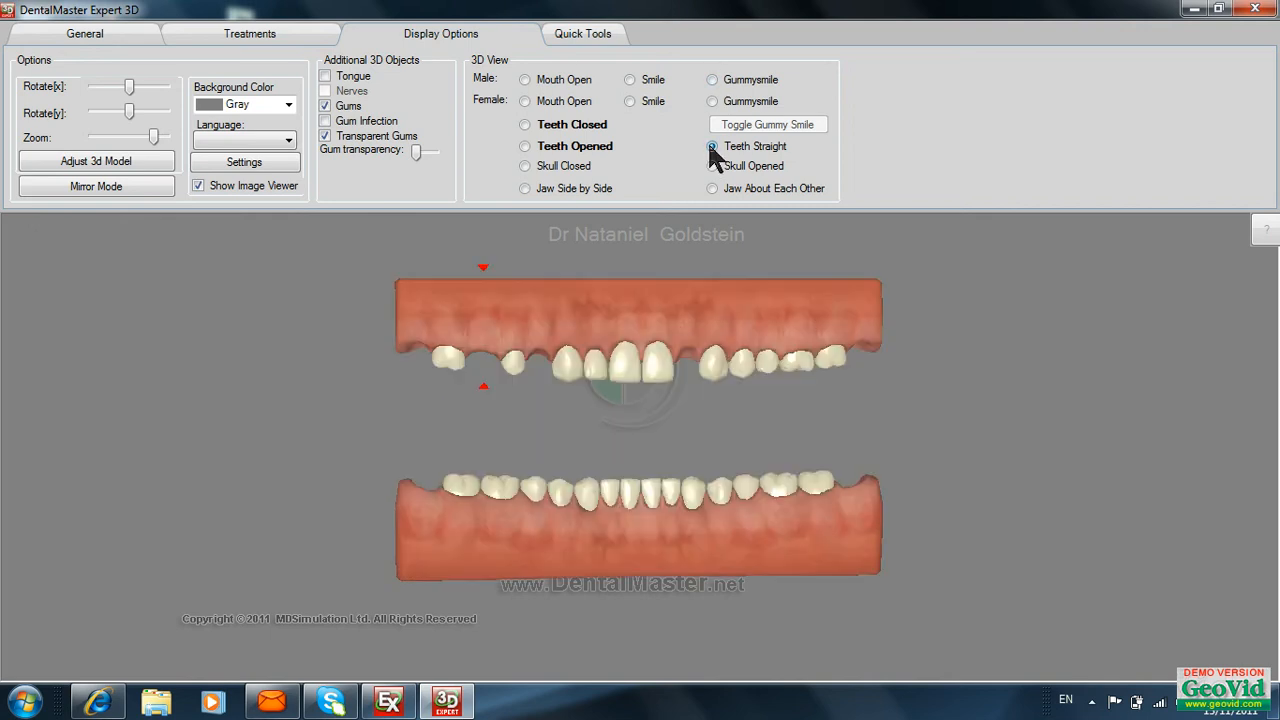
left_click(713, 166)
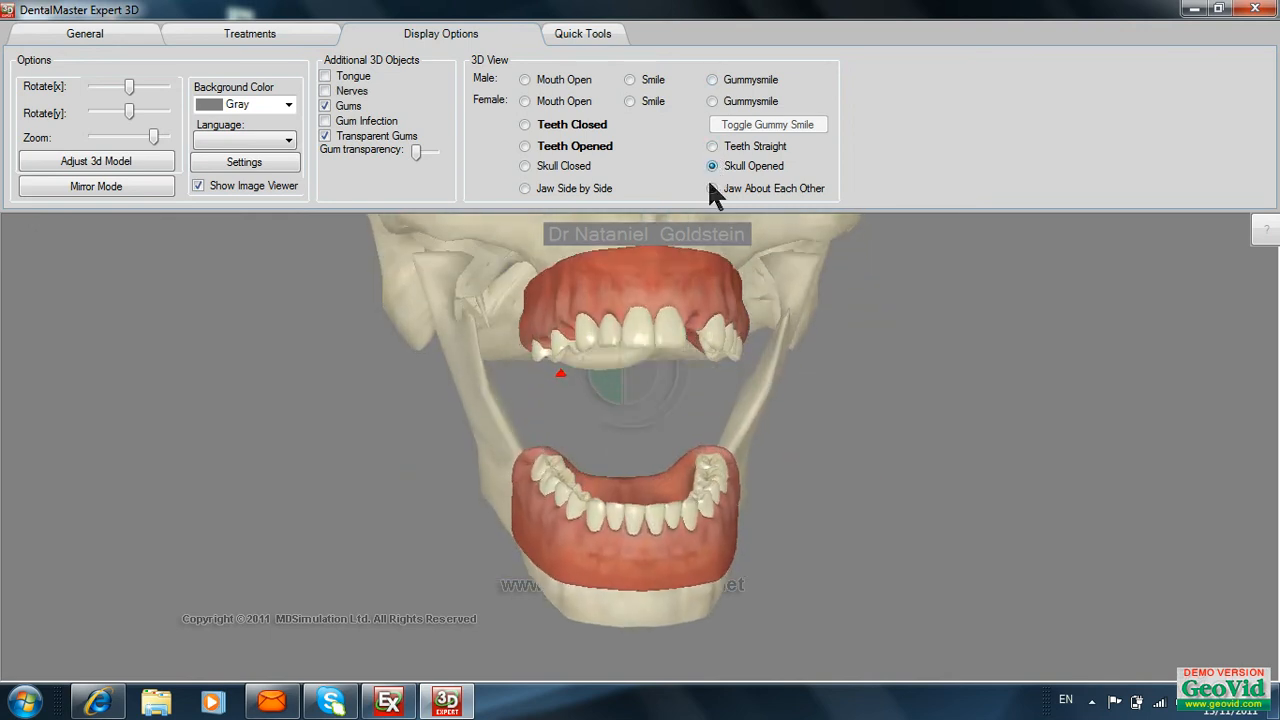
left_click(712, 189)
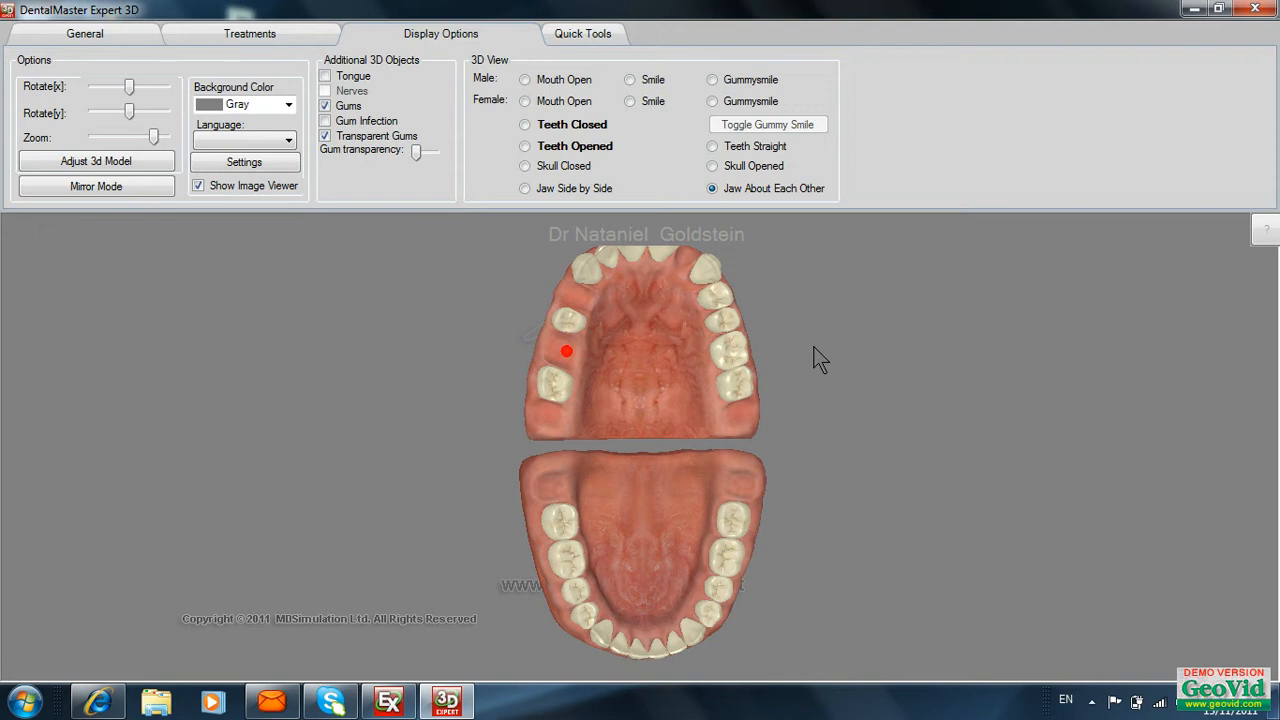
left_click(524, 124)
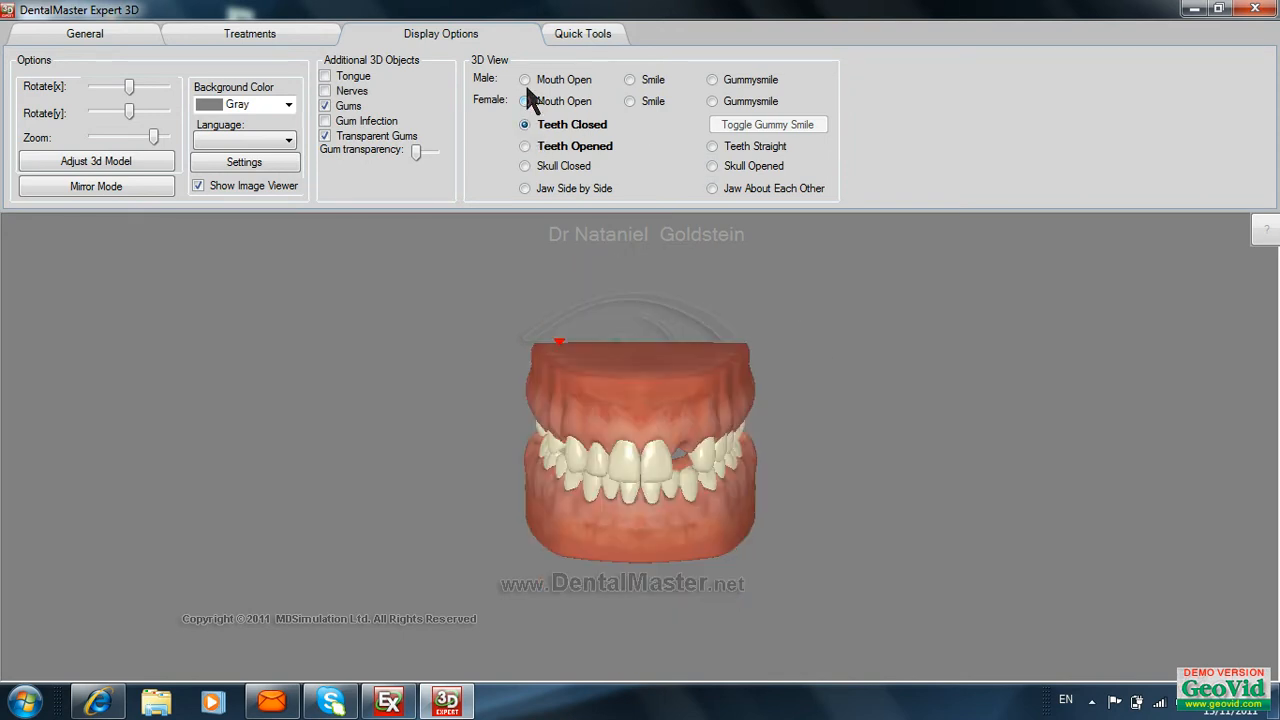
Step: Preview the Mouth Open view on the male and female faces, followed by the male Smile and Gummysmile views
left_click(525, 80)
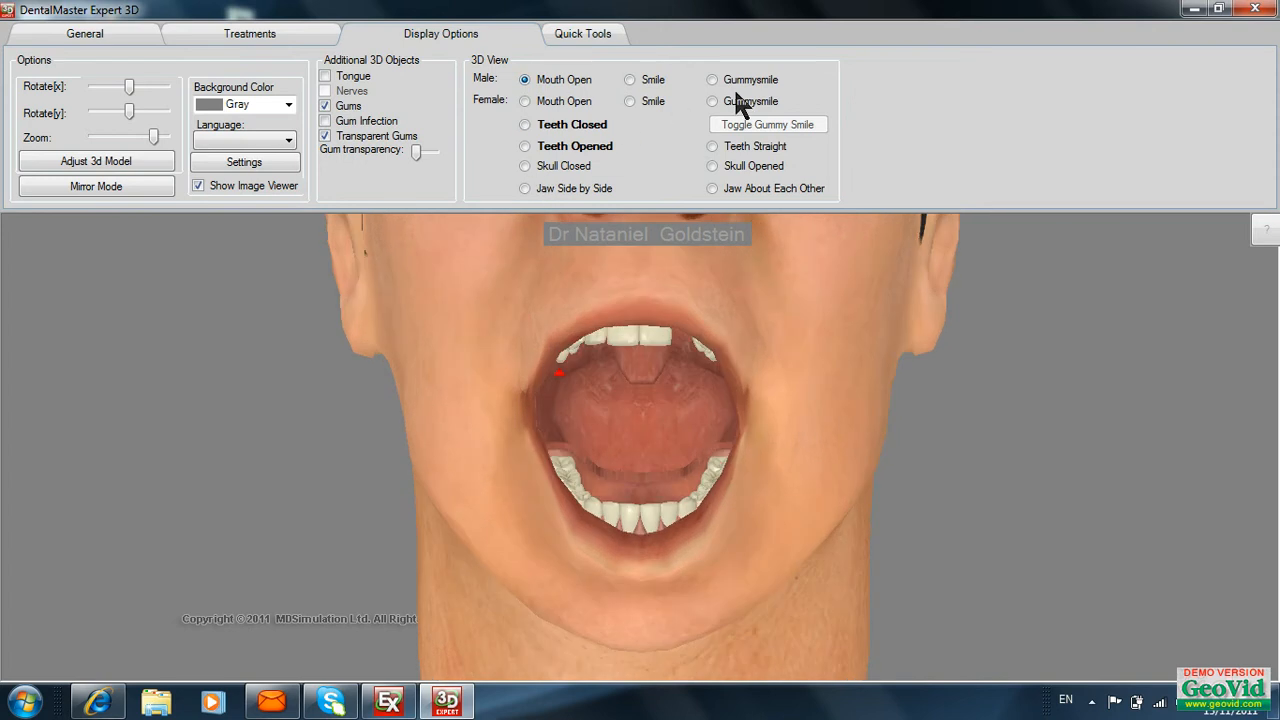
left_click(525, 101)
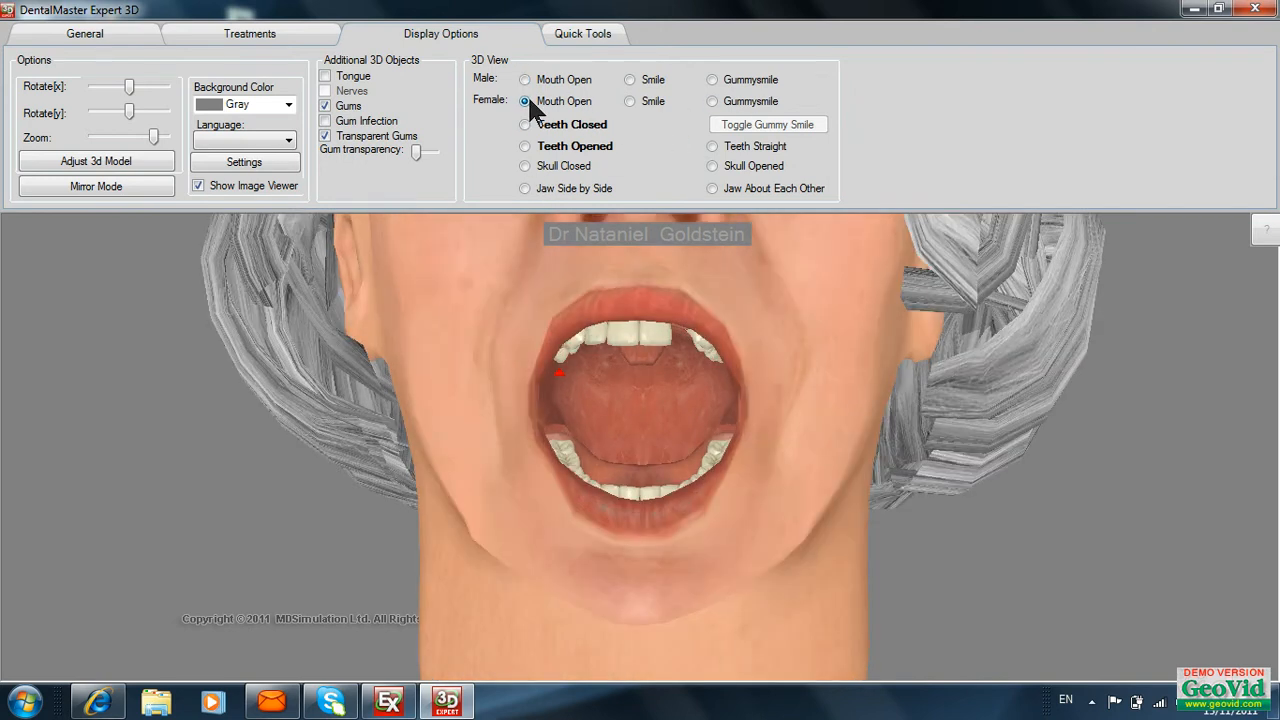
left_click(629, 80)
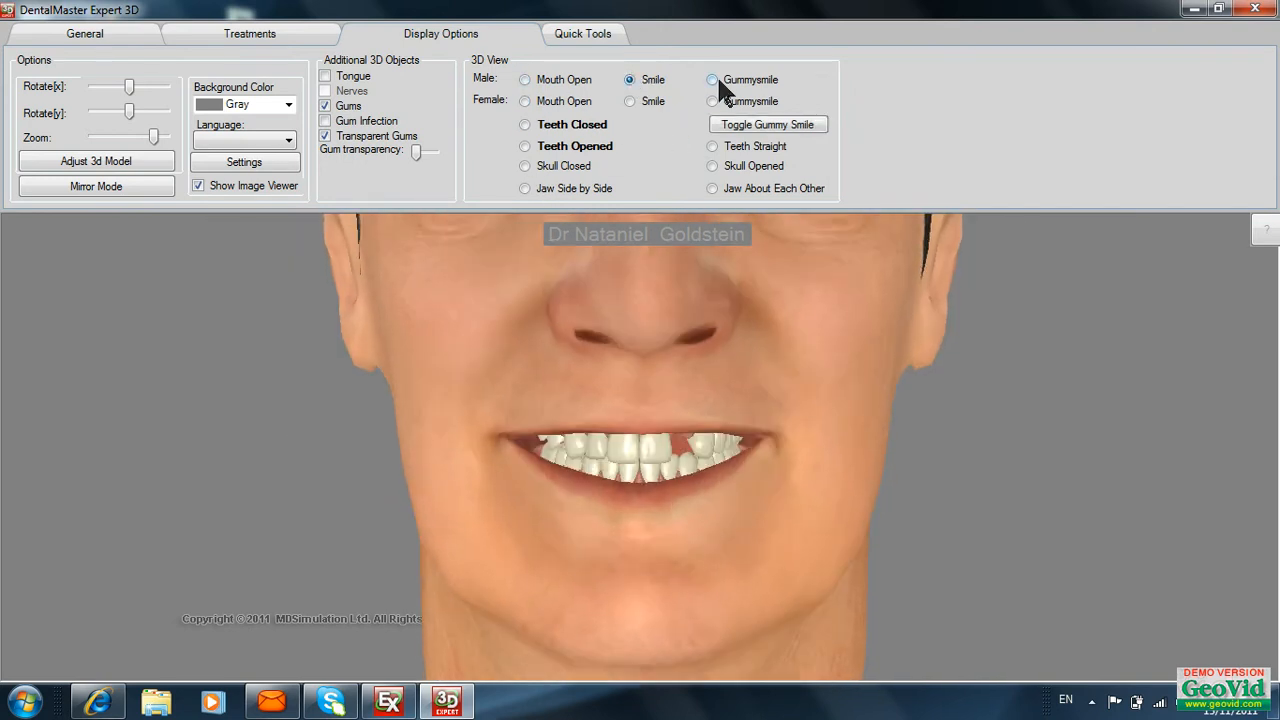
left_click(712, 80)
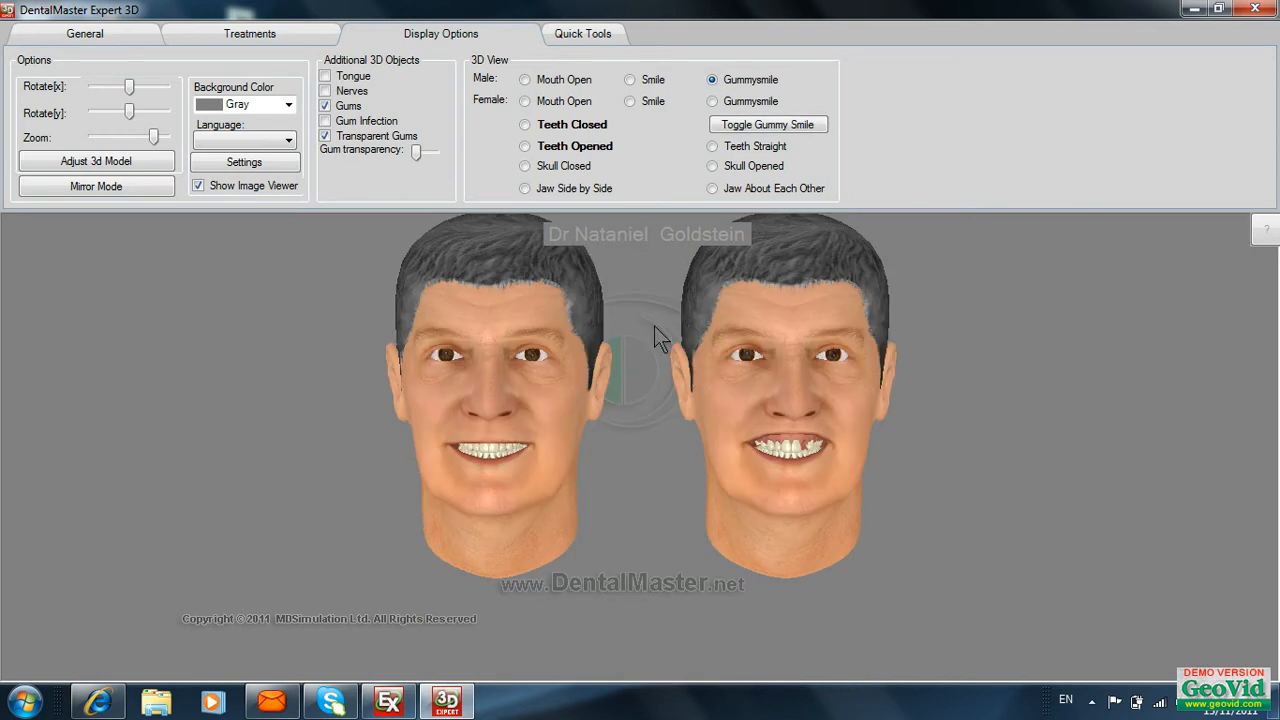
Step: Toggle the gummy smile repeatedly on the male face to compare the normal and gummy smile lines
left_click(736, 126)
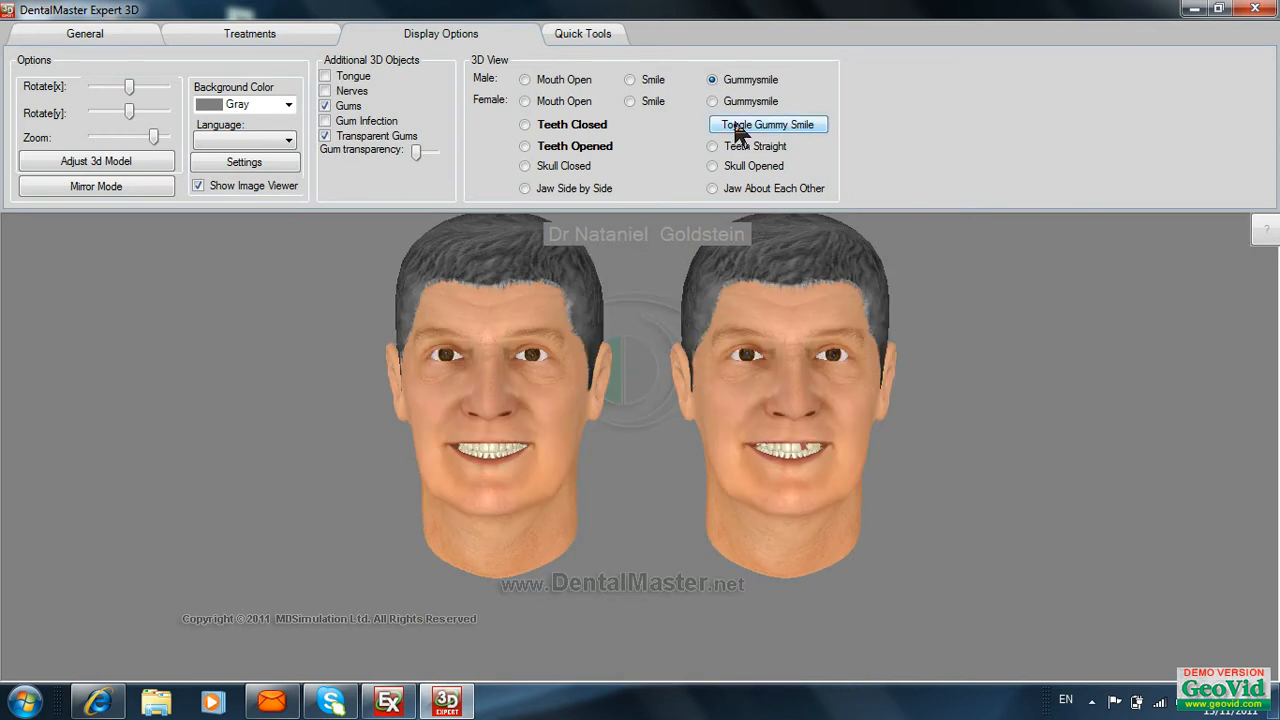
left_click(736, 126)
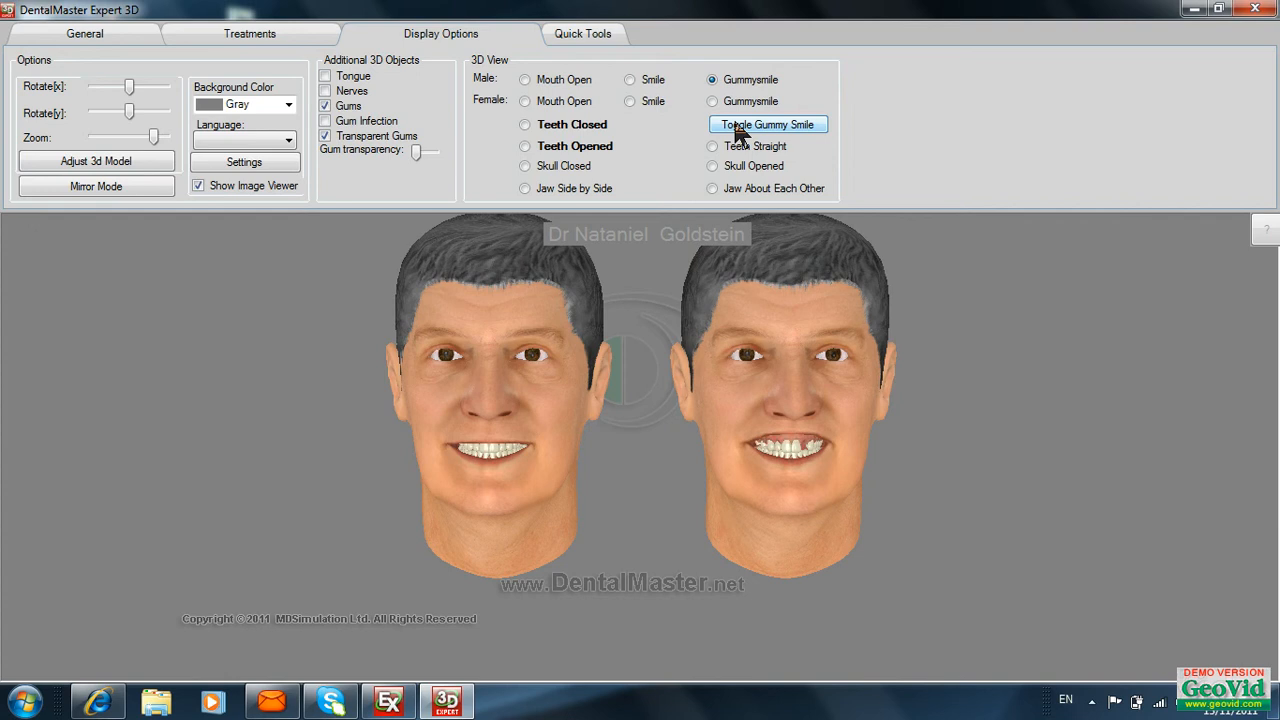
left_click(736, 126)
left_click(736, 126)
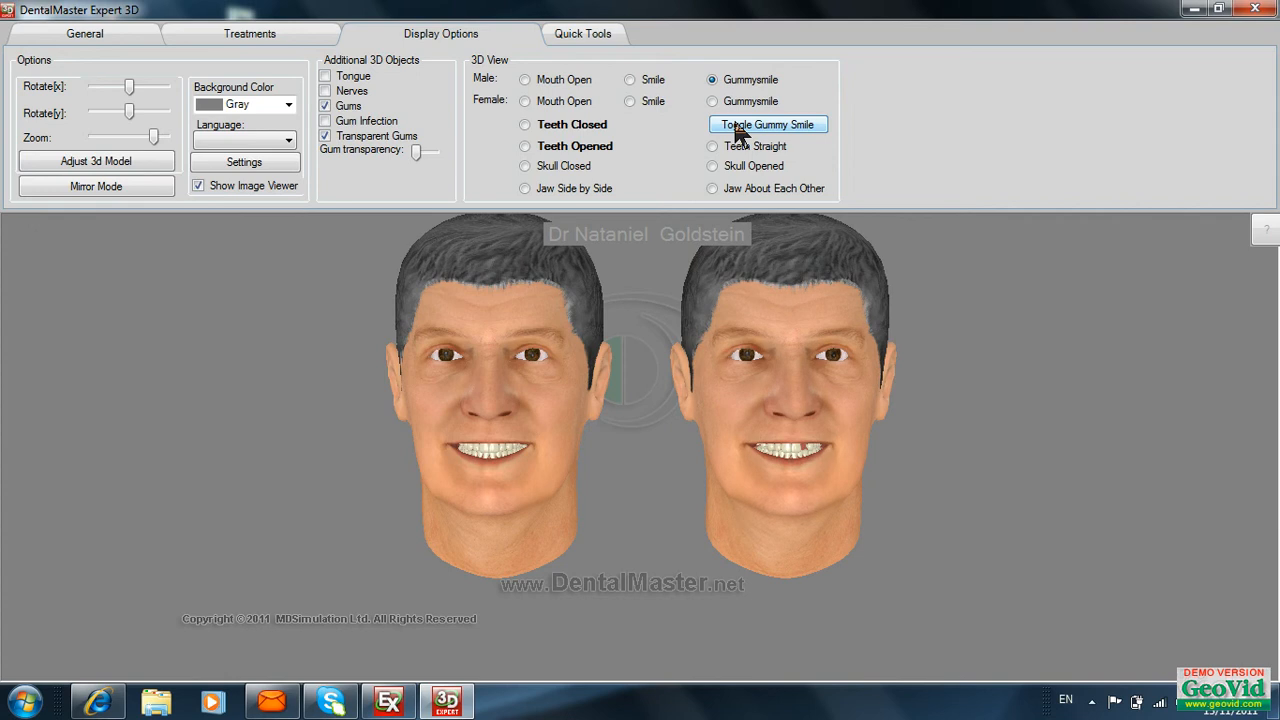
left_click(736, 126)
left_click(736, 126)
left_click(736, 126)
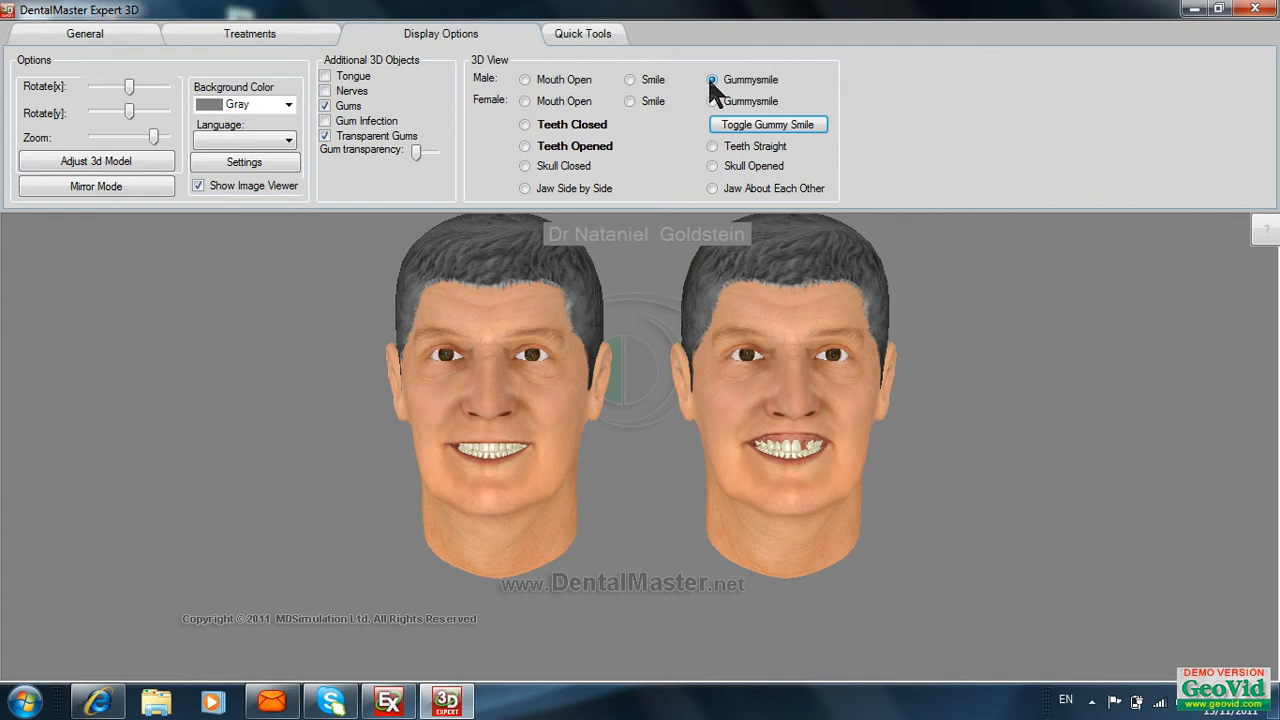
Step: Set the male face to Mouth Open, display model 1 alone and tilt it to see the upper teeth
left_click(525, 80)
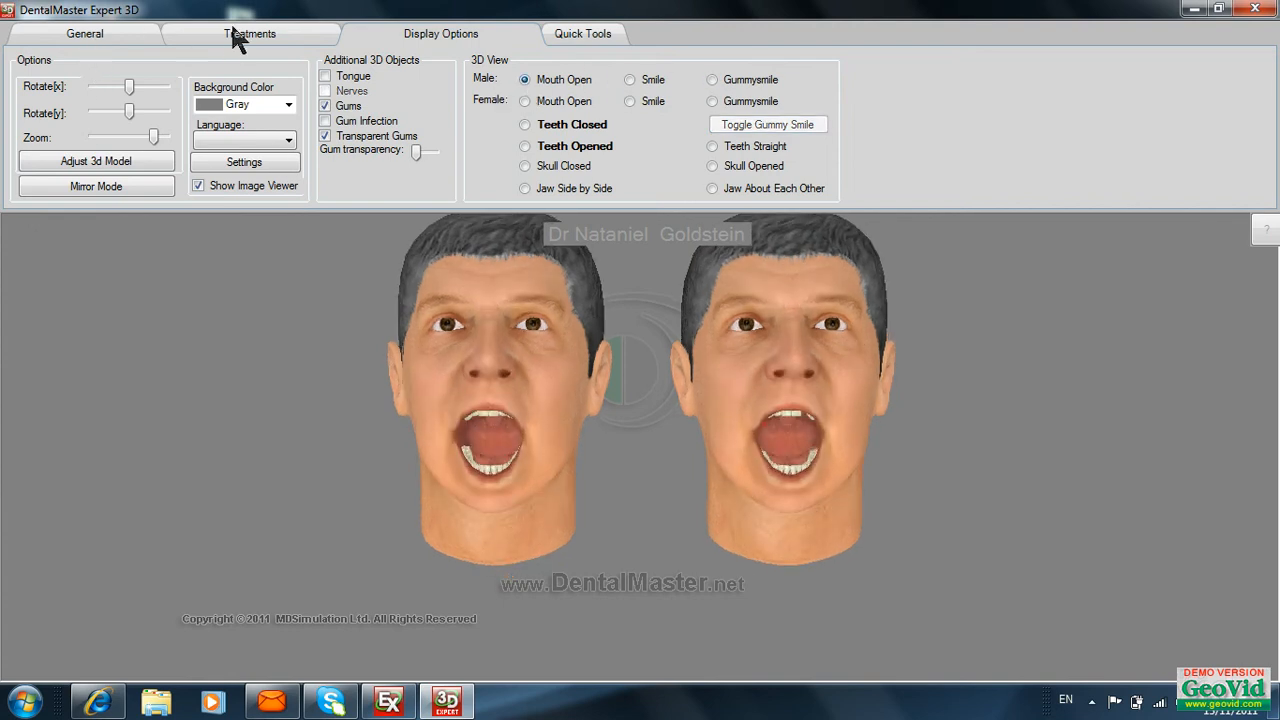
left_click(575, 38)
scroll(210, 225, "up", 5)
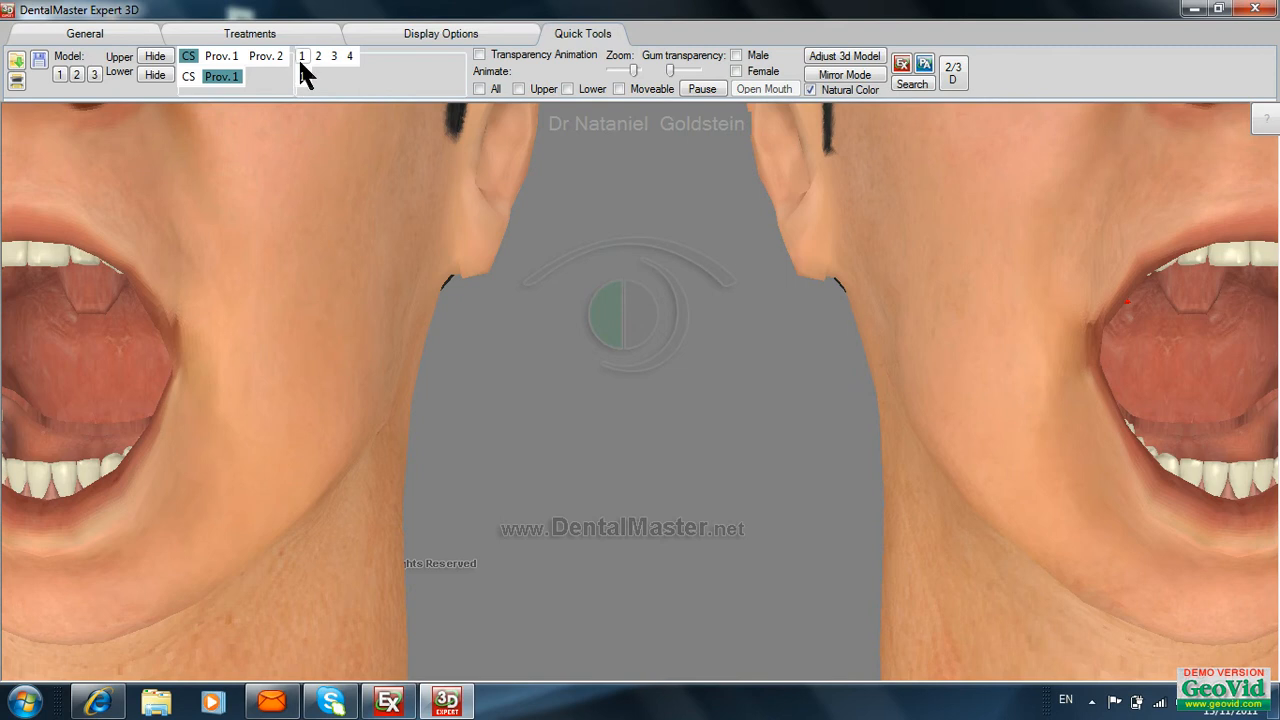
left_click(59, 71)
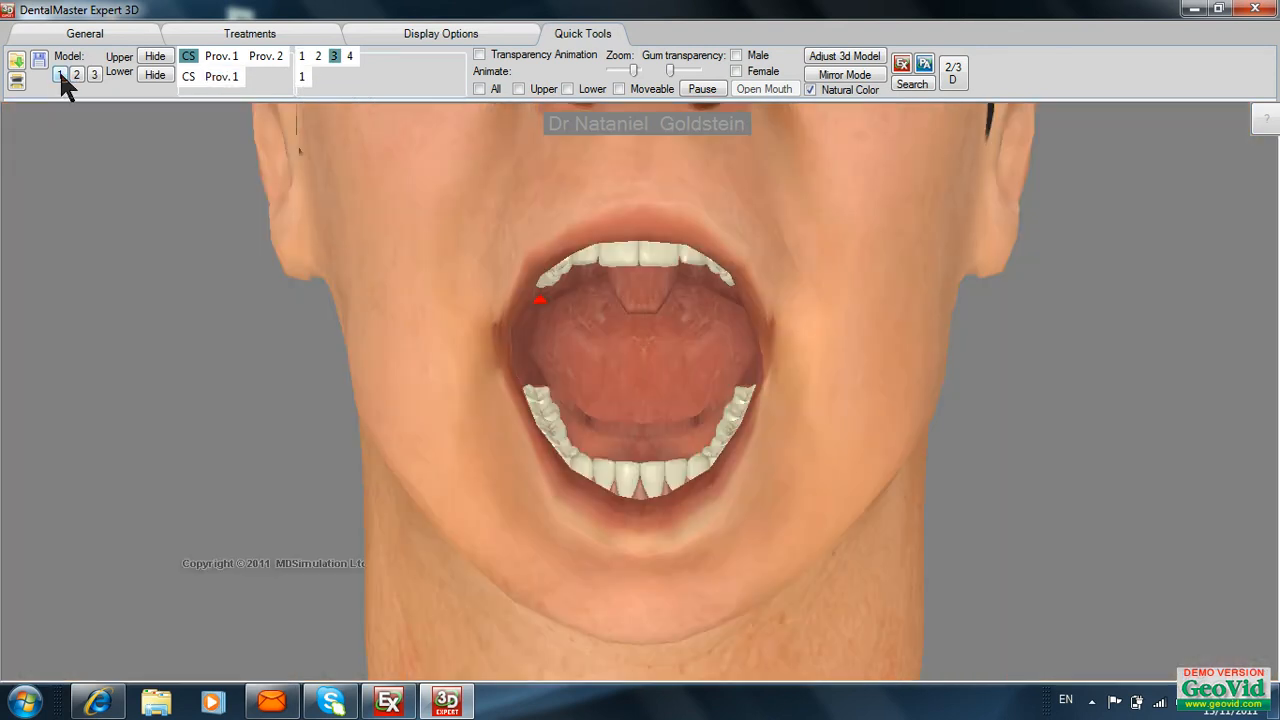
mouse_move(138, 400)
left_mouse_down()
mouse_move(143, 334)
mouse_move(126, 449)
mouse_move(180, 466)
mouse_move(154, 377)
mouse_move(128, 391)
left_mouse_up()
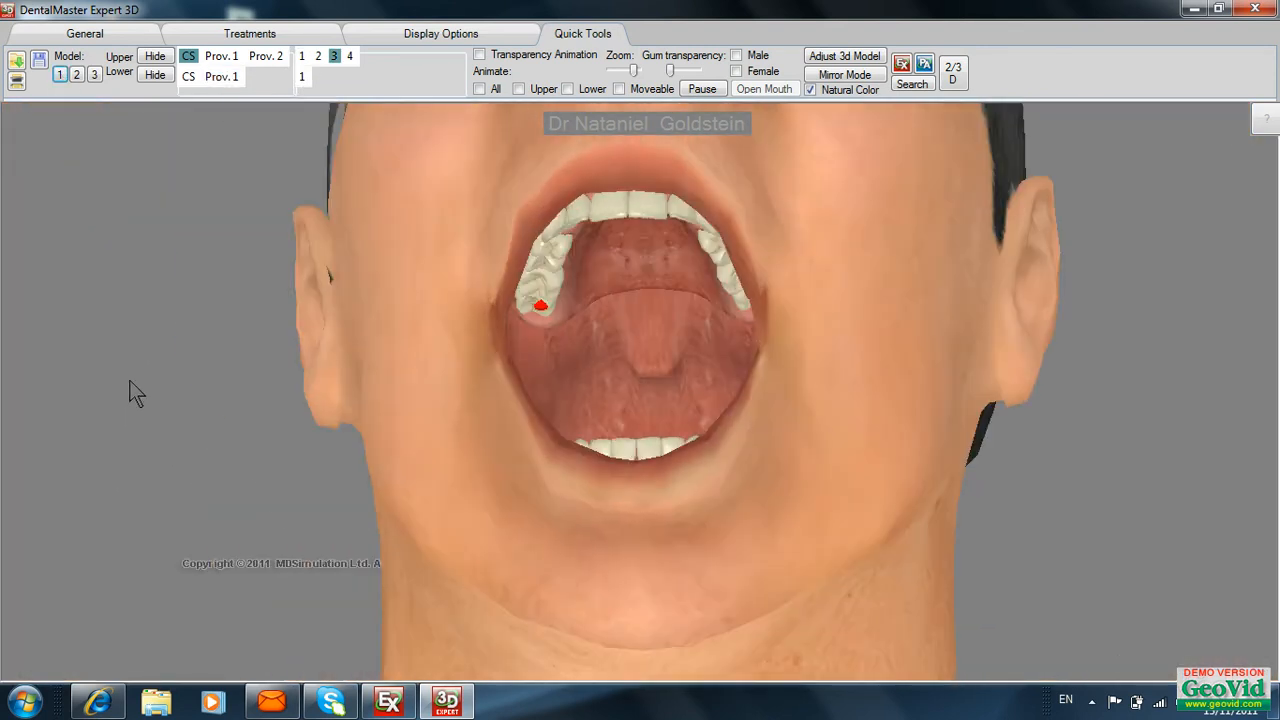
Step: Tilt the open mouth to expose the lower jaw and add the tongue as an additional 3D object
left_click(441, 32)
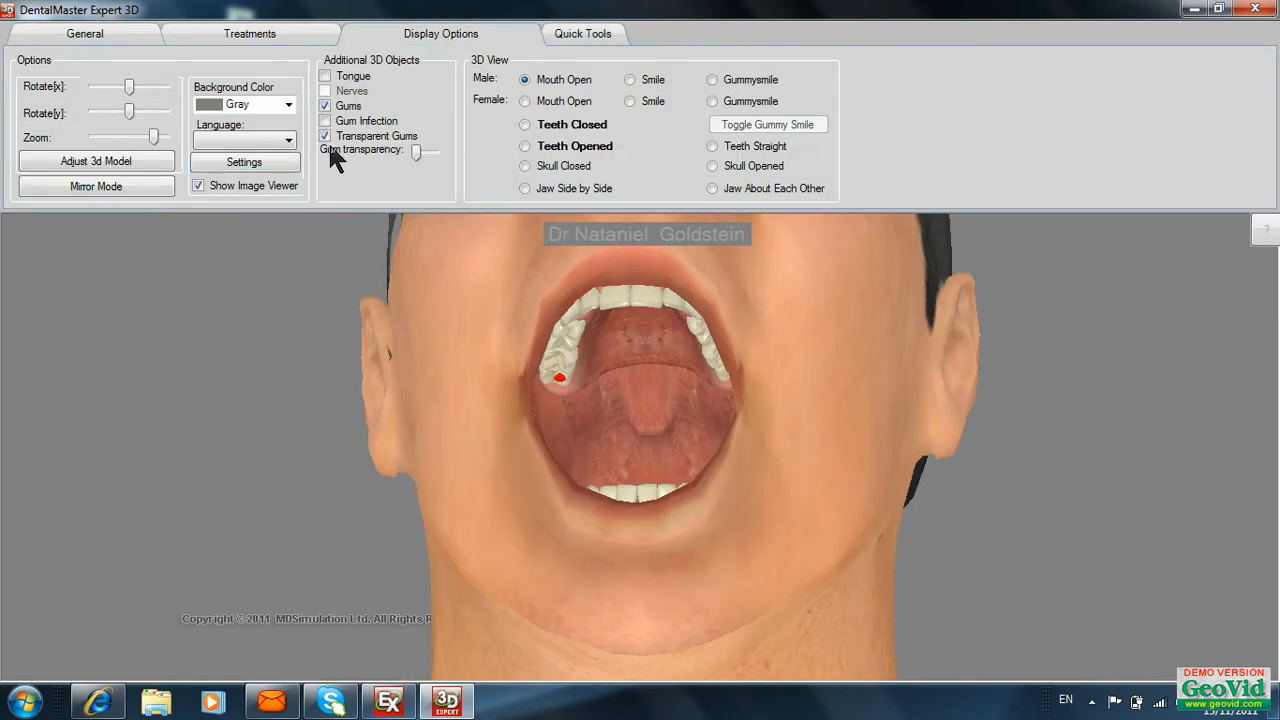
left_click_drag(315, 224, 315, 273)
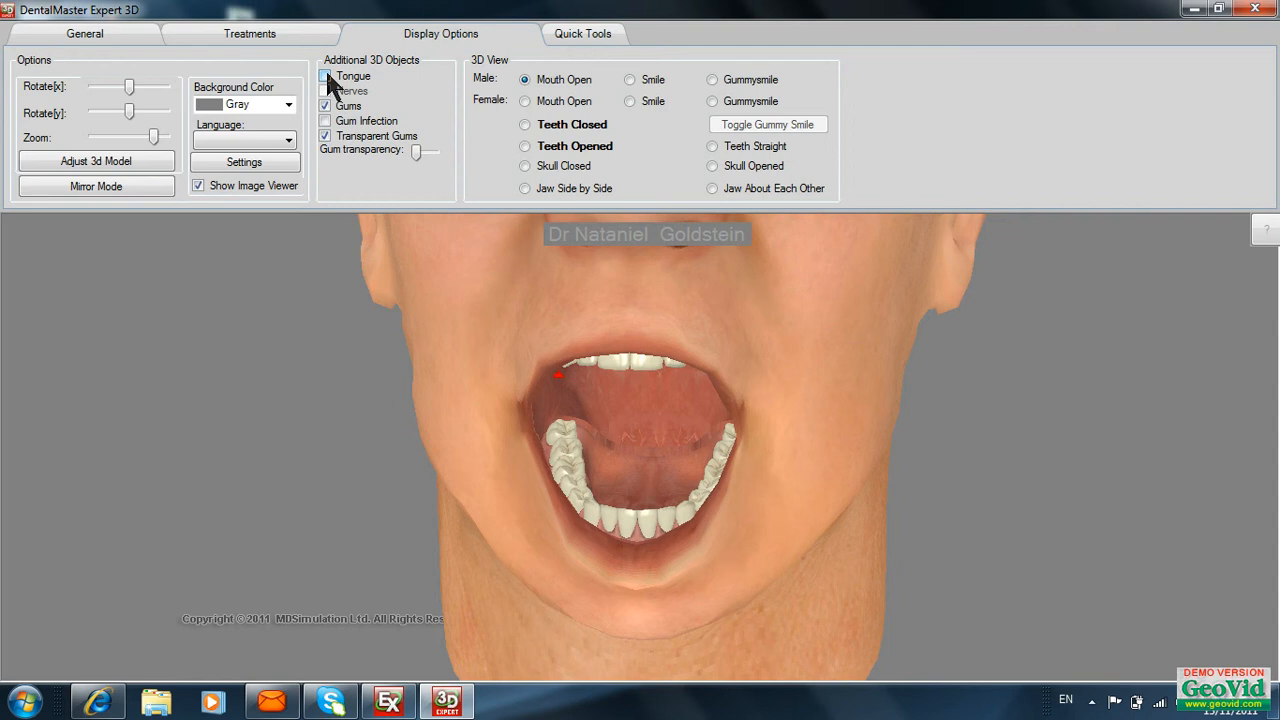
left_click_drag(314, 328, 314, 345)
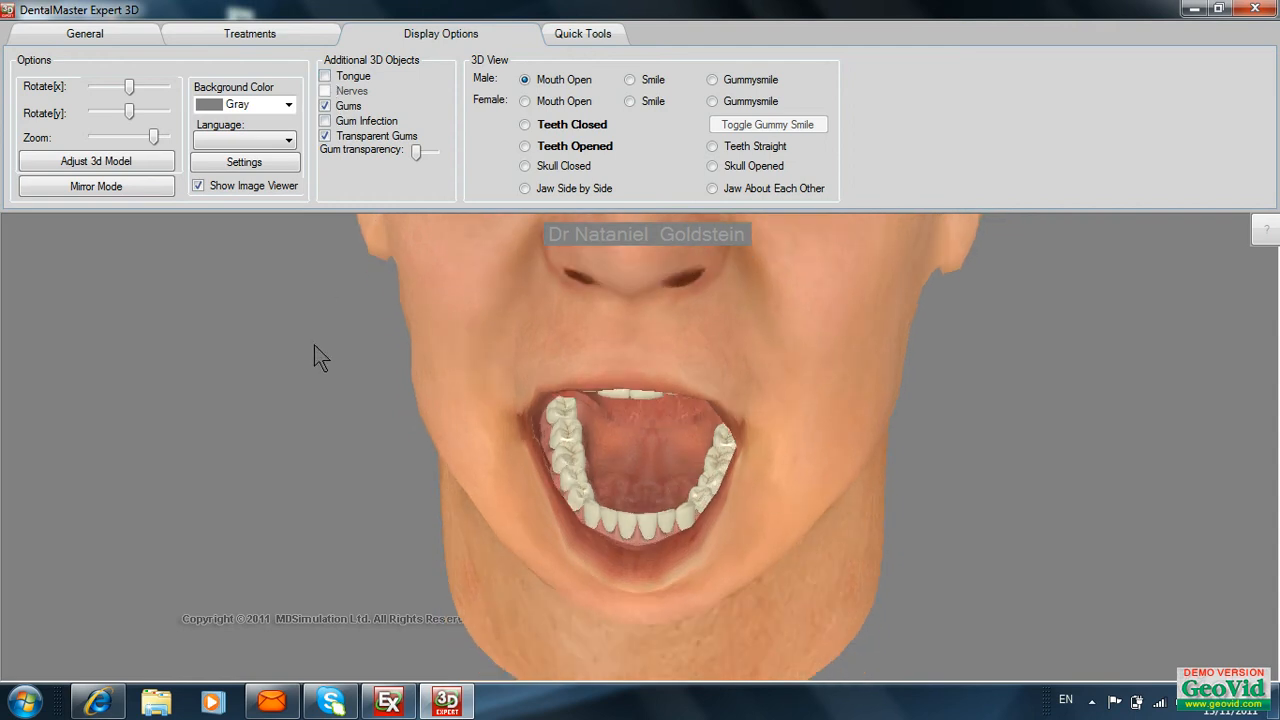
left_click(325, 76)
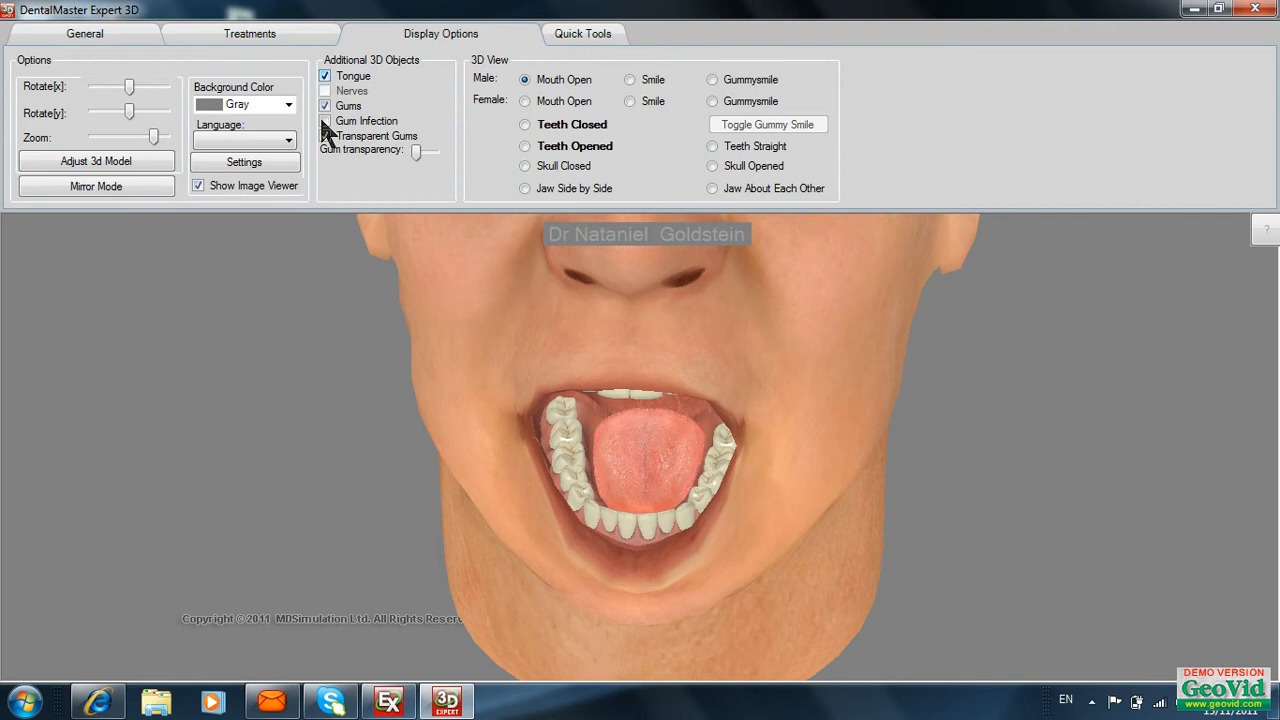
left_click_drag(531, 529, 580, 456)
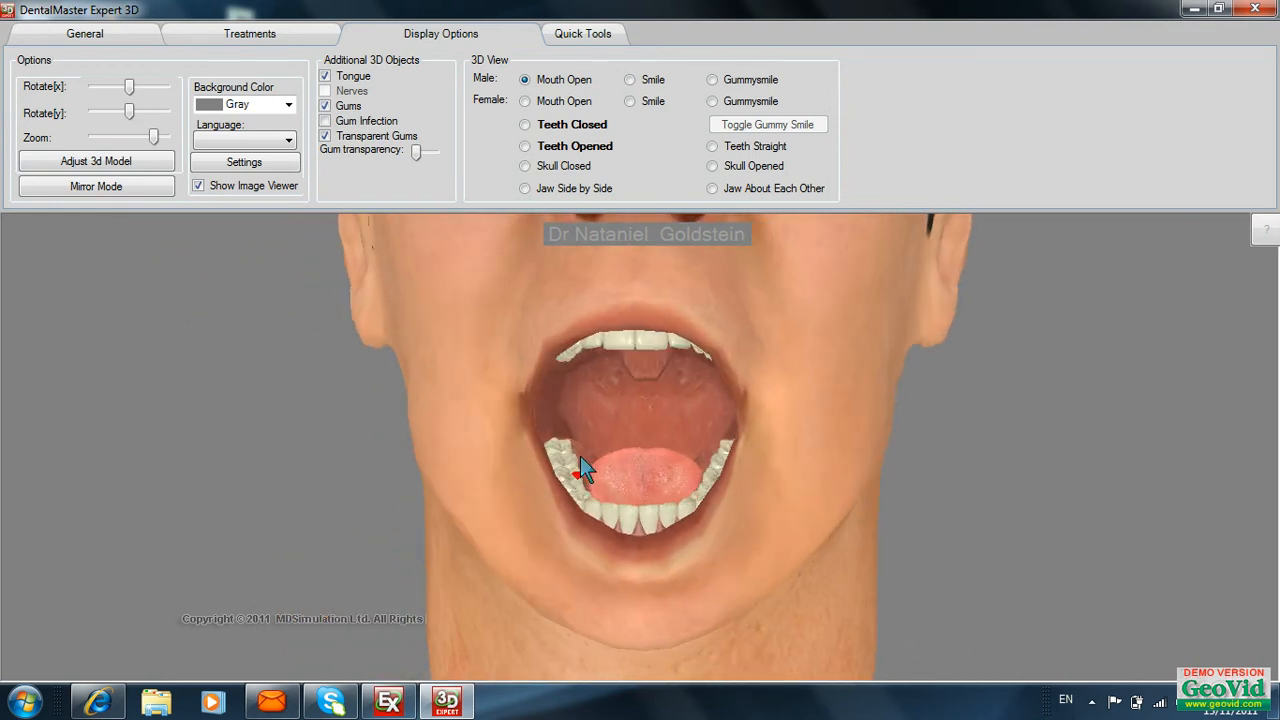
Step: Try a Diastema on the upper central incisor and restore it as a Regular Tooth
left_click(275, 31)
left_click_drag(270, 526, 282, 498)
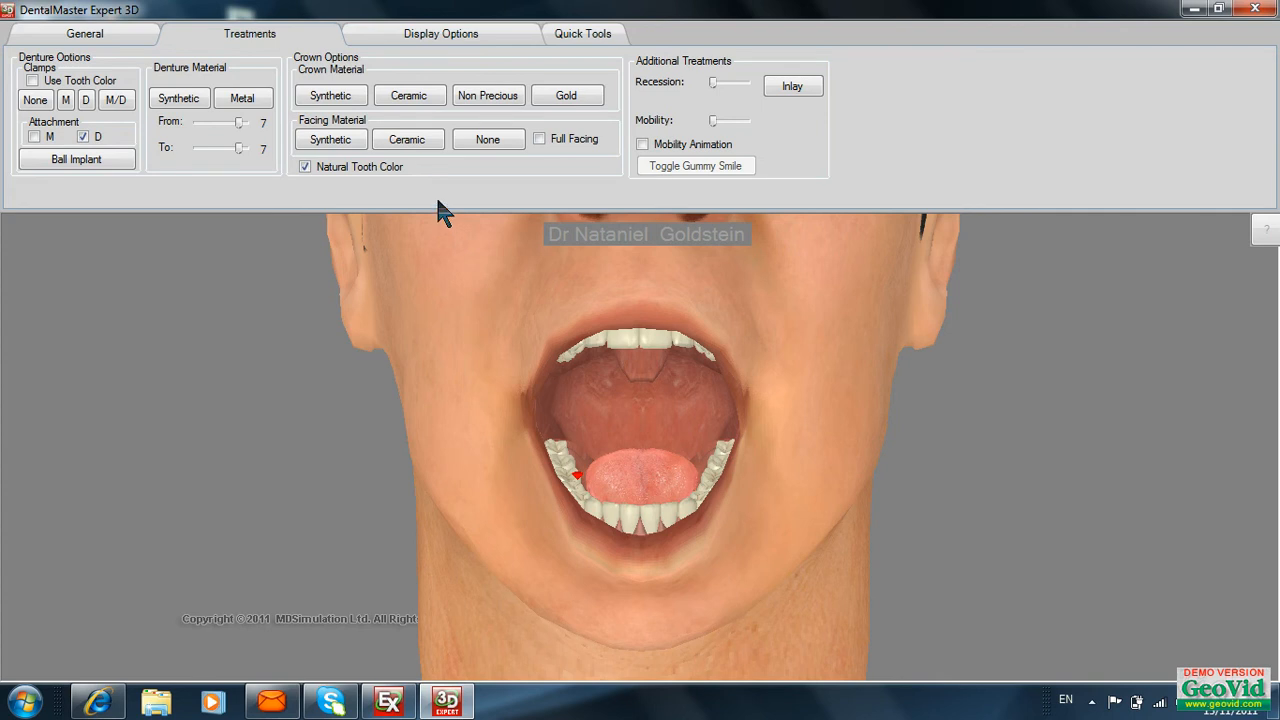
mouse_move(437, 199)
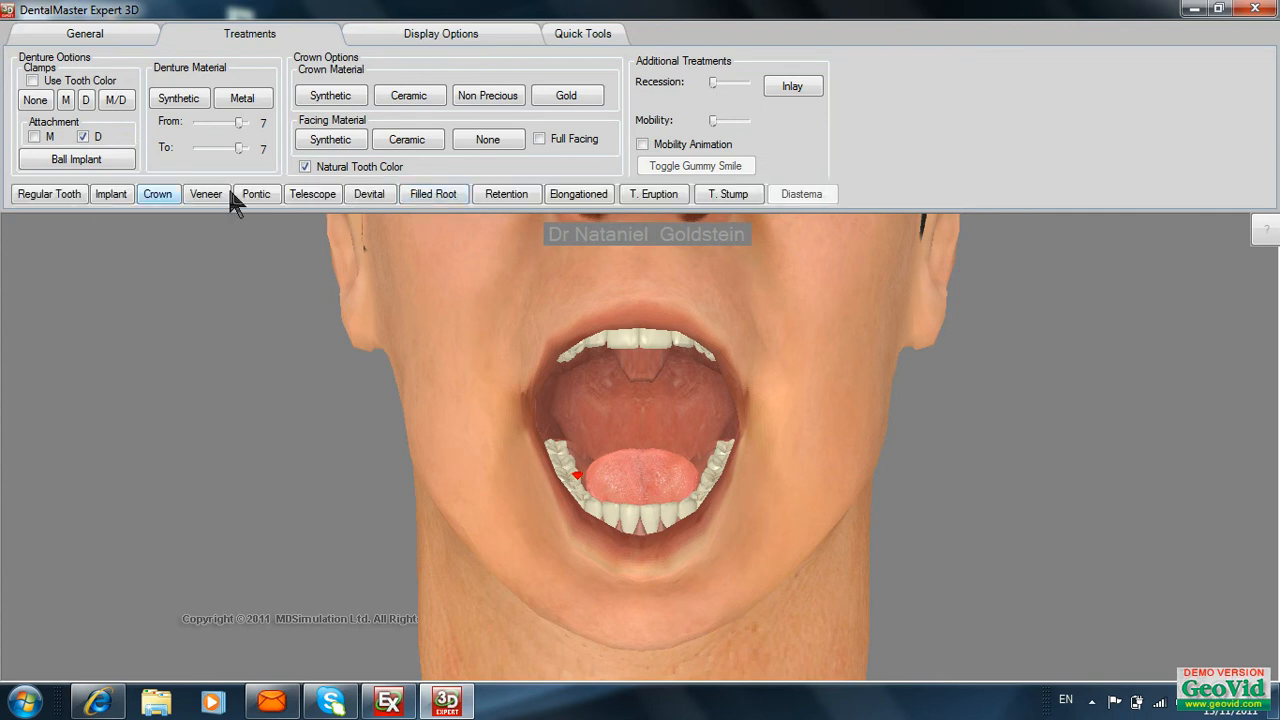
left_click(636, 347)
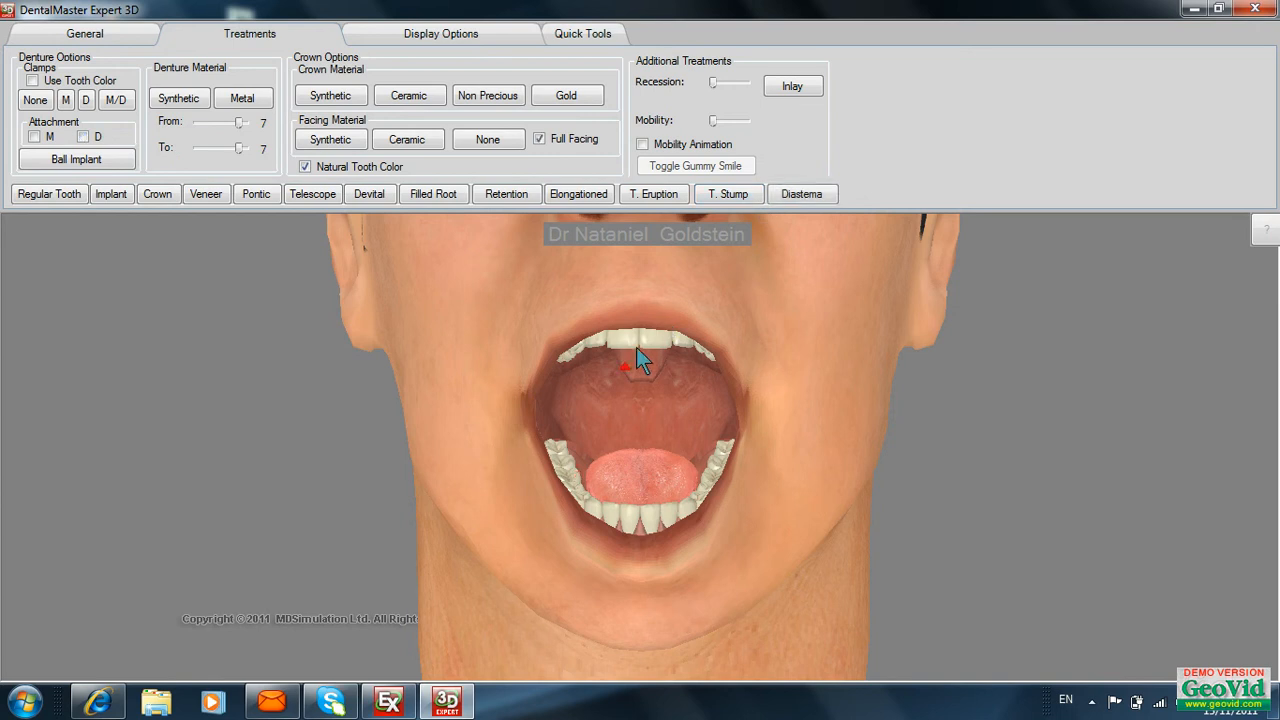
left_click(794, 195)
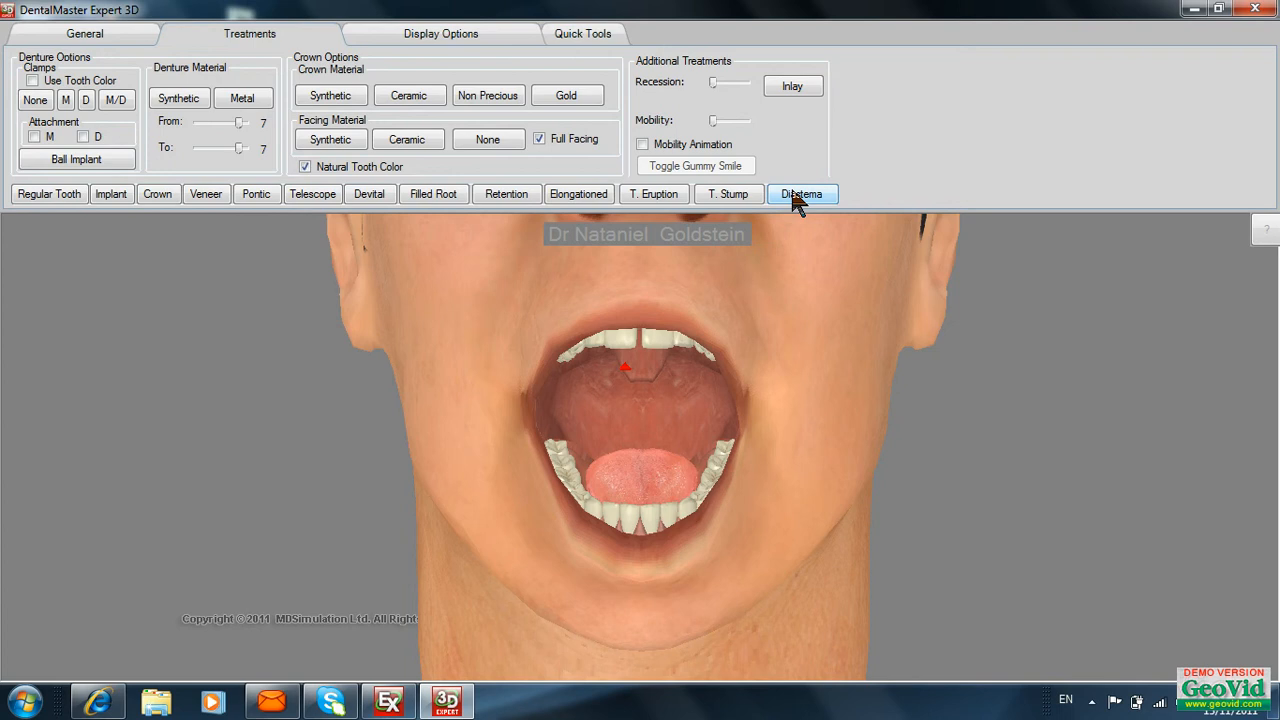
left_click(49, 195)
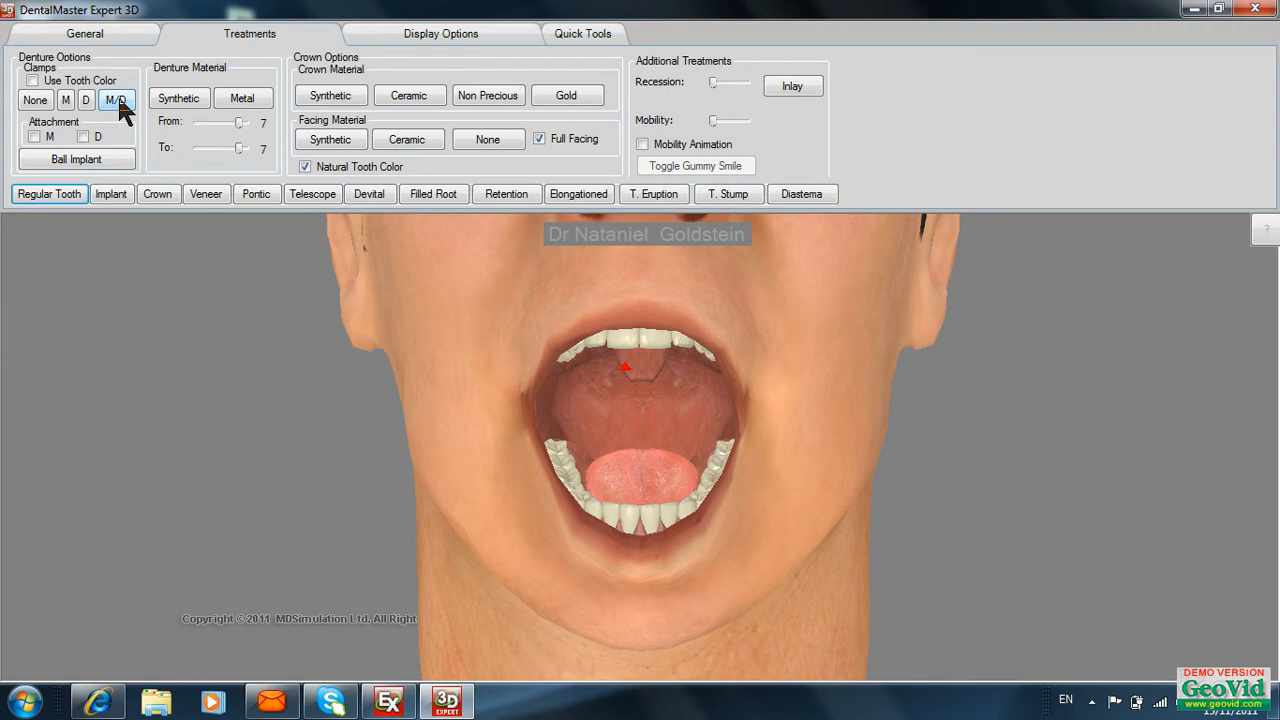
left_click(33, 81)
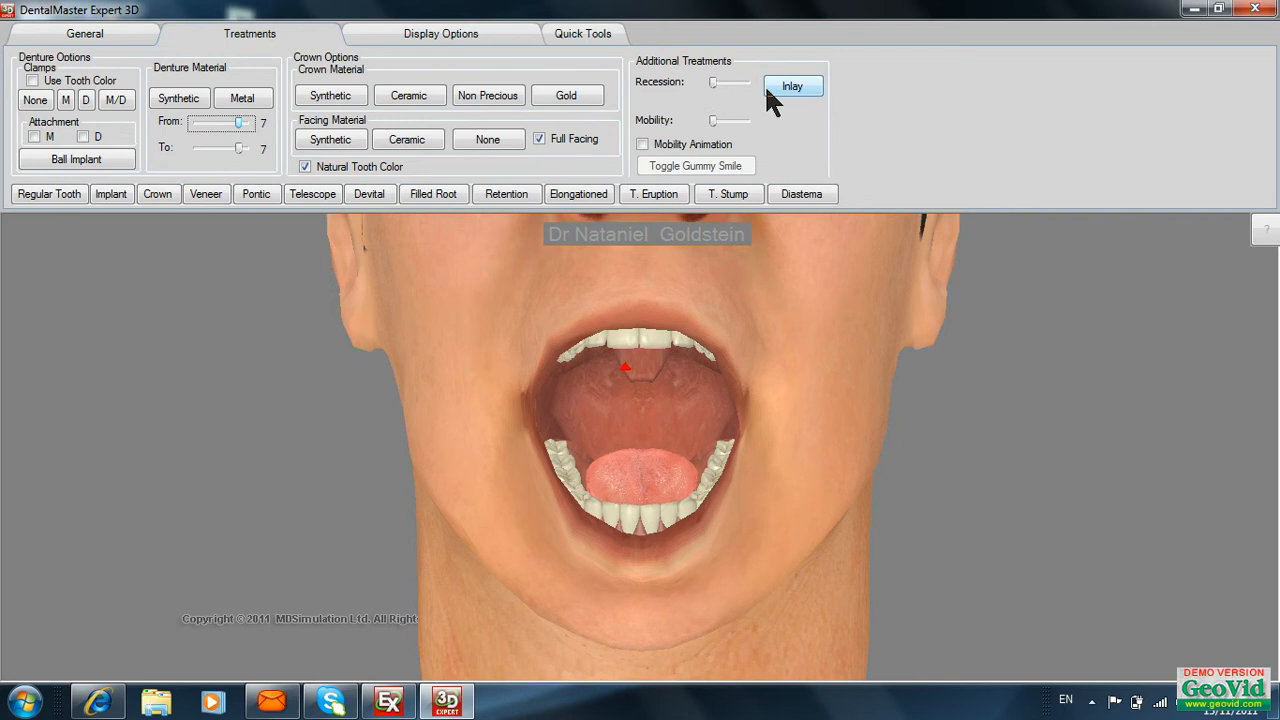
Step: Remove the face from the 3D view so that only the opened jaws are displayed
left_click(586, 34)
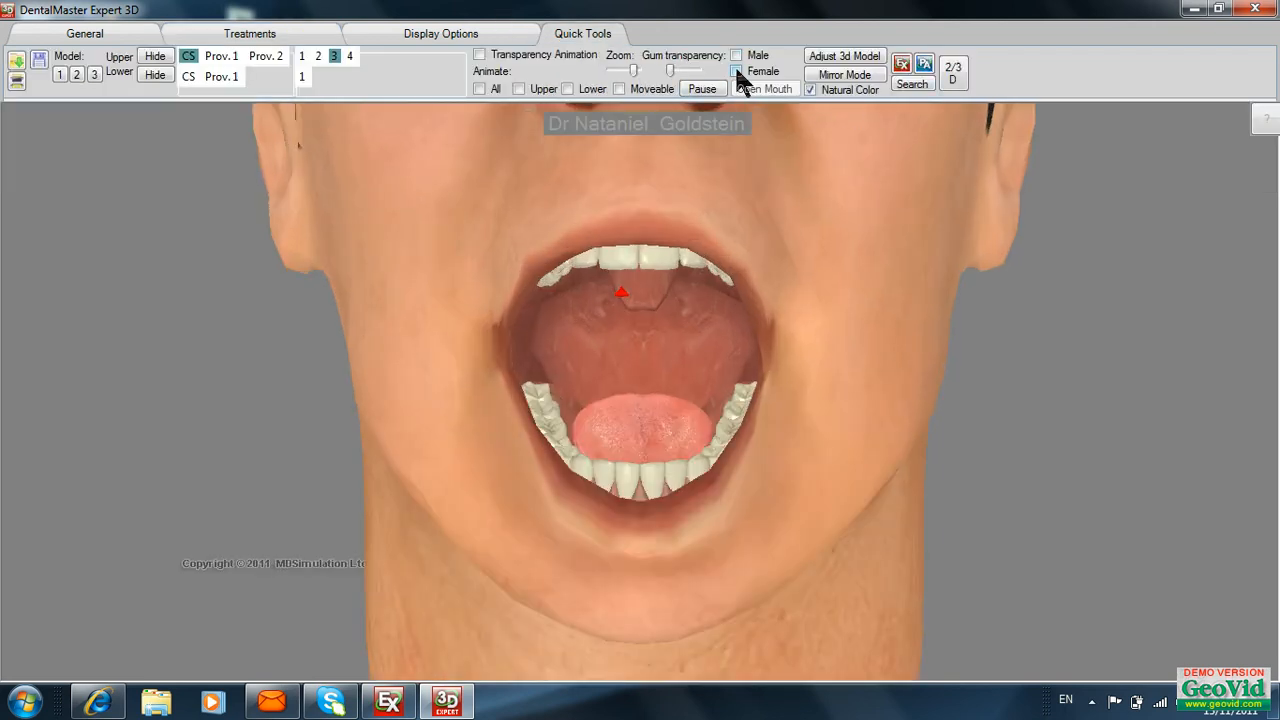
left_click(737, 71)
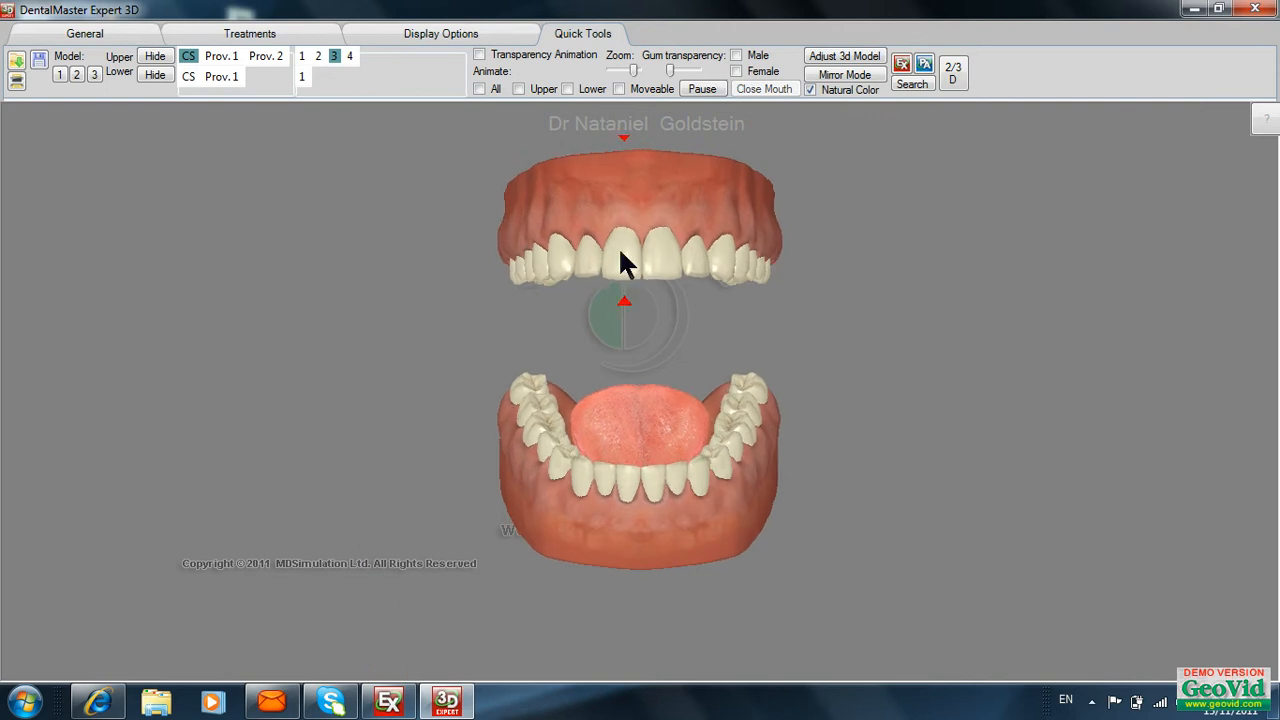
left_click(437, 30)
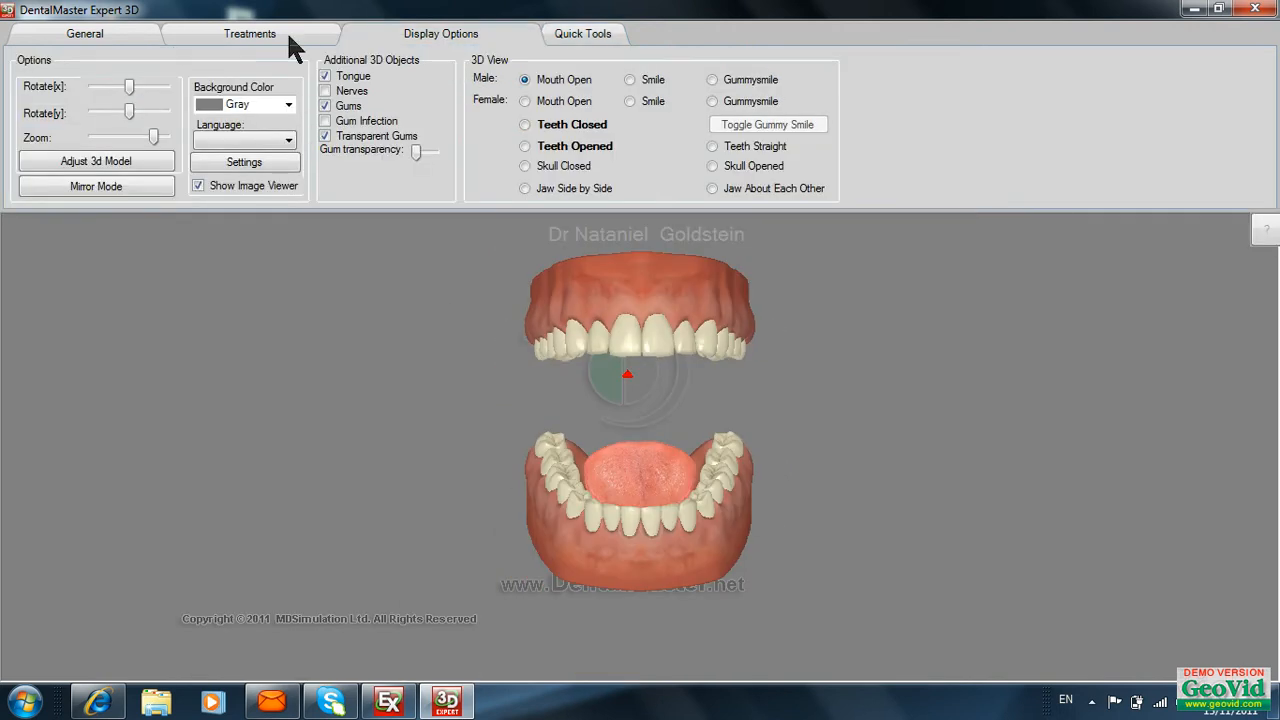
Step: Apply gum recession of 8 and 9 to the two upper central incisors and rotate the jaws to a side view
left_click(270, 31)
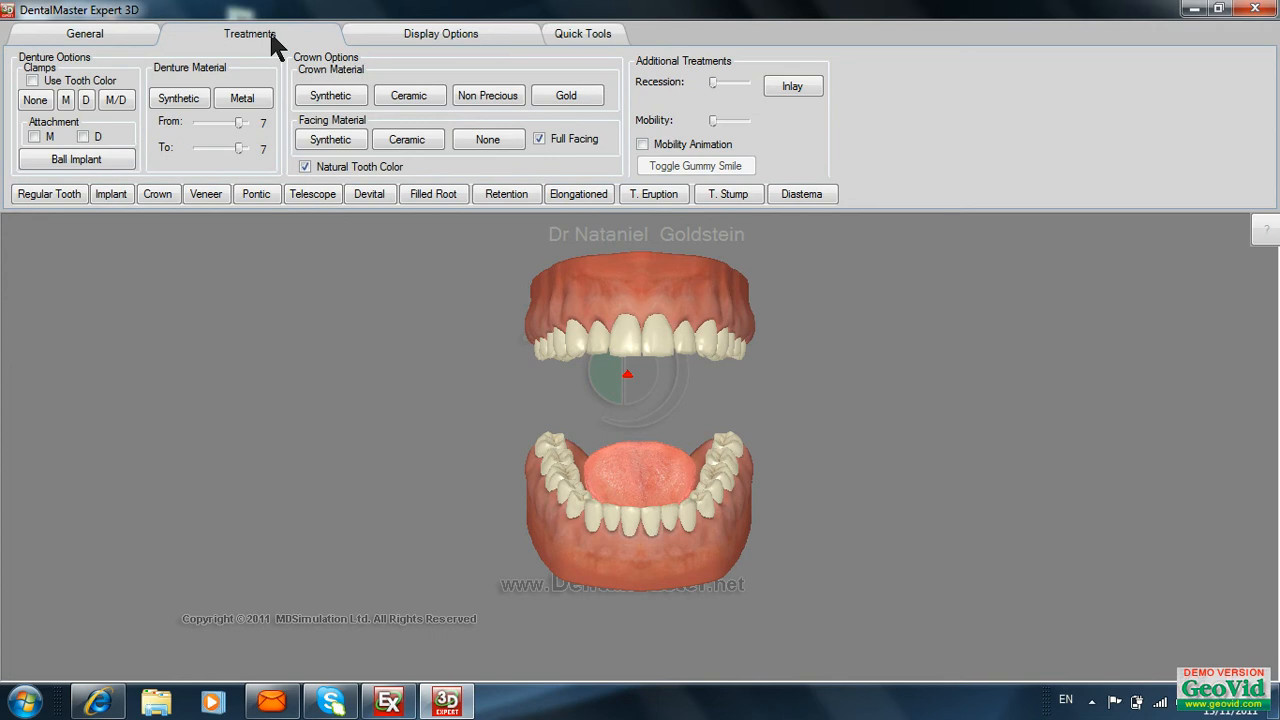
left_click(712, 83)
left_click_drag(713, 82, 743, 82)
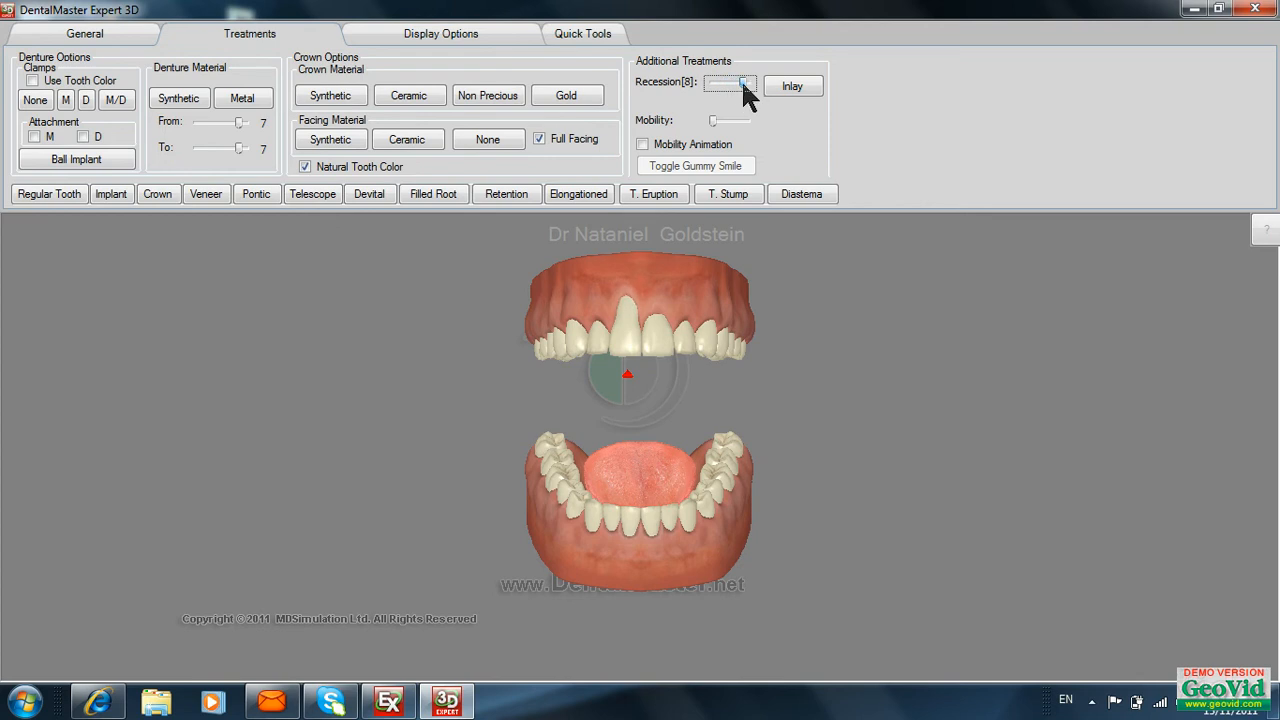
left_click(660, 354)
left_click_drag(714, 82, 763, 88)
left_click_drag(458, 376, 538, 373)
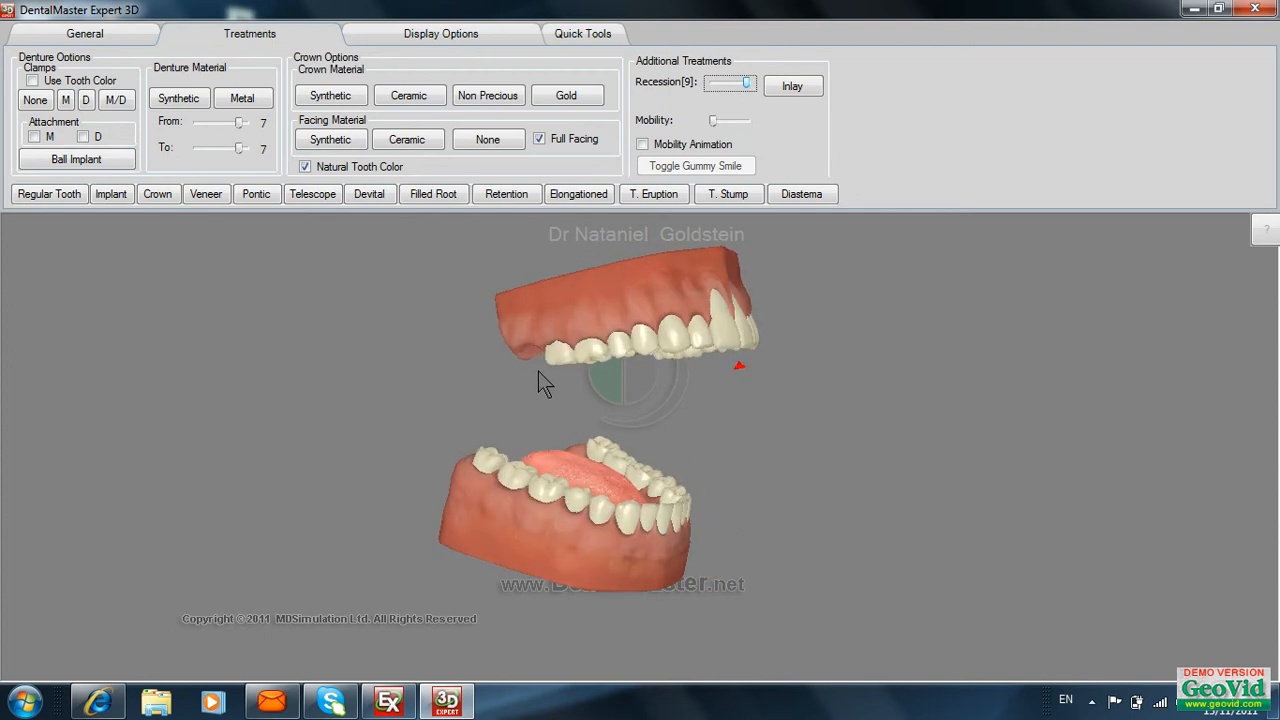
Step: Turn on Mobility Animation for the selected upper central incisor, try mobility level 3 and set it to 1
left_click(729, 351)
left_click(643, 144)
left_click(712, 120)
left_click_drag(715, 121, 734, 120)
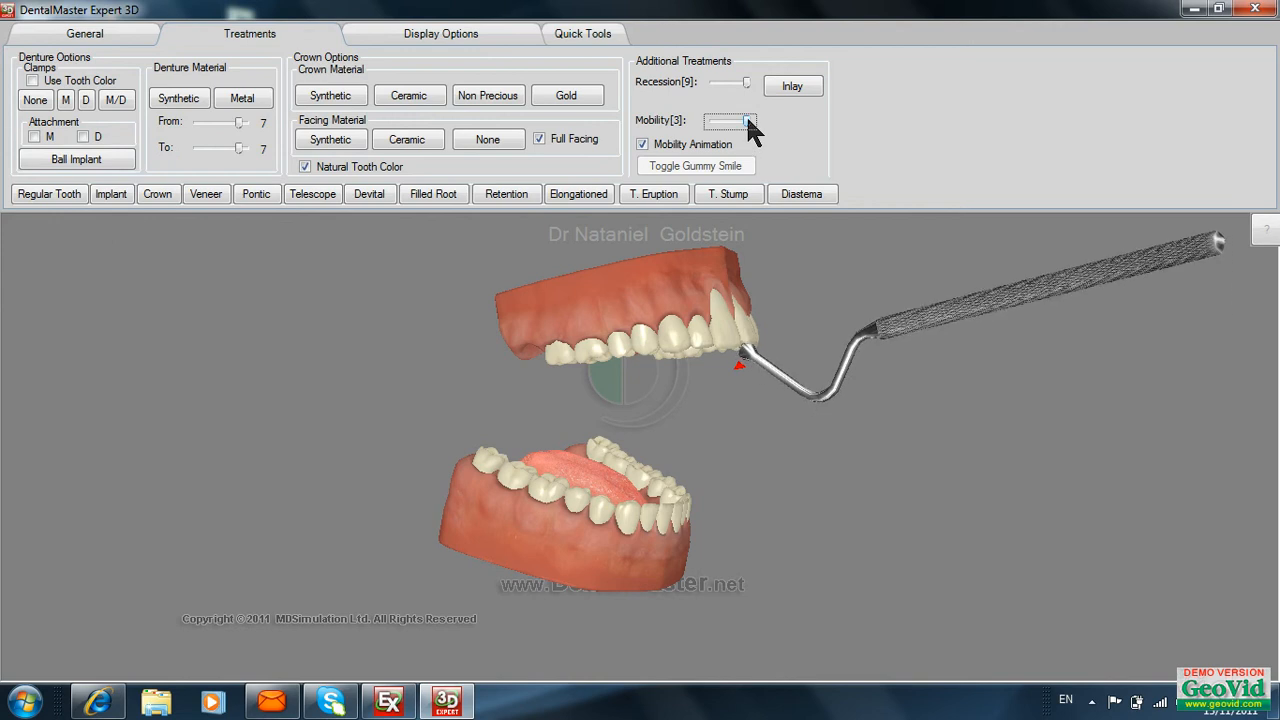
left_click_drag(747, 119, 735, 117)
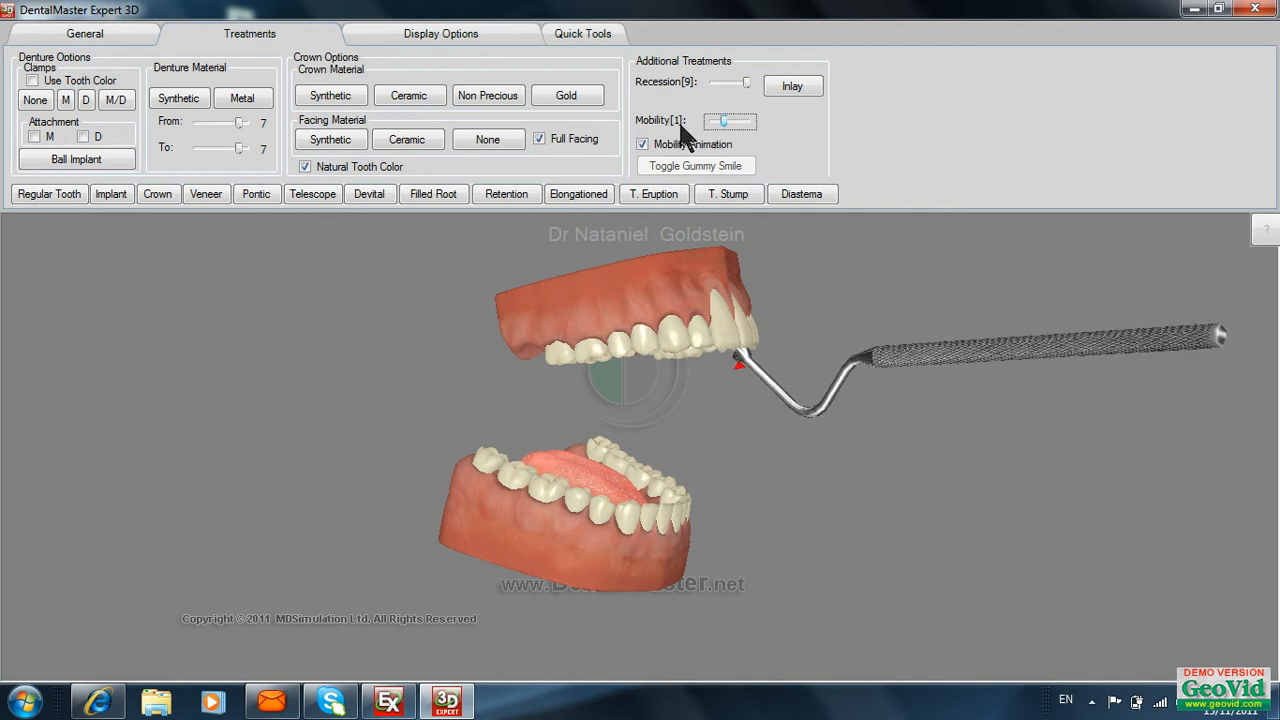
Step: Turn off Mobility Animation and give the lower molar a Gold inlay on surfaces D, O, M and B
left_click(641, 145)
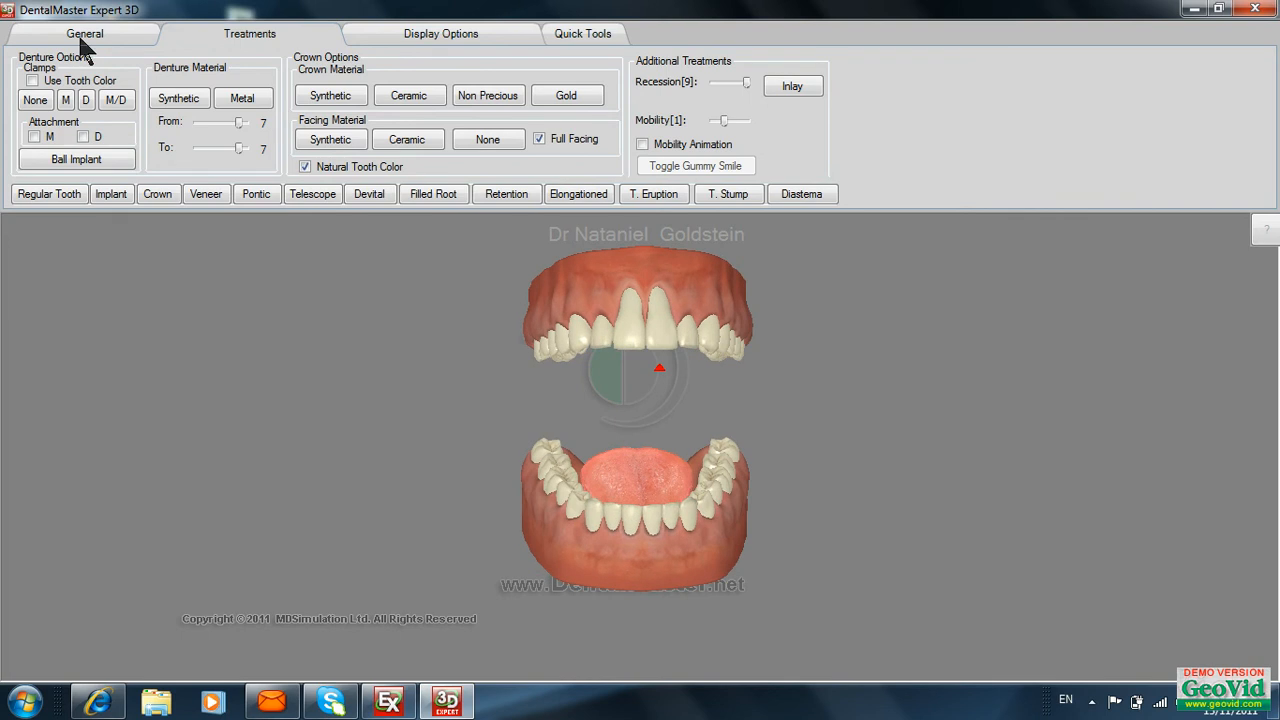
left_click_drag(408, 455, 406, 495)
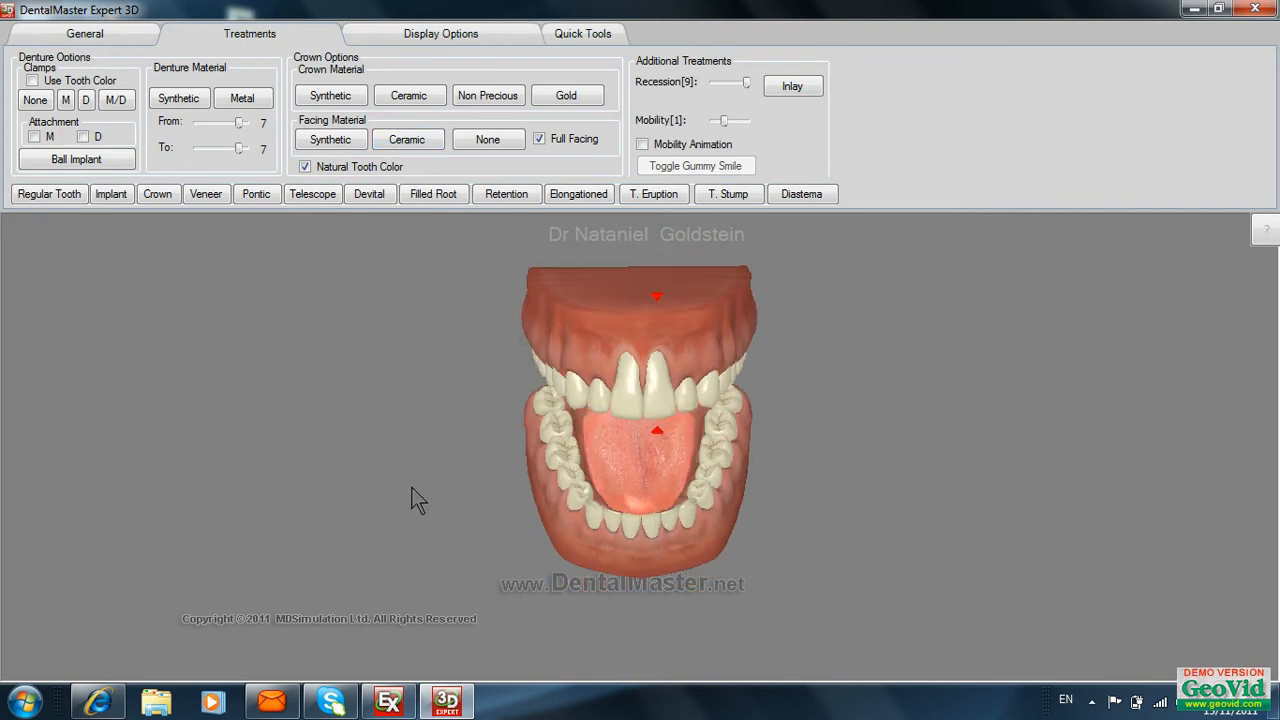
left_click(565, 446)
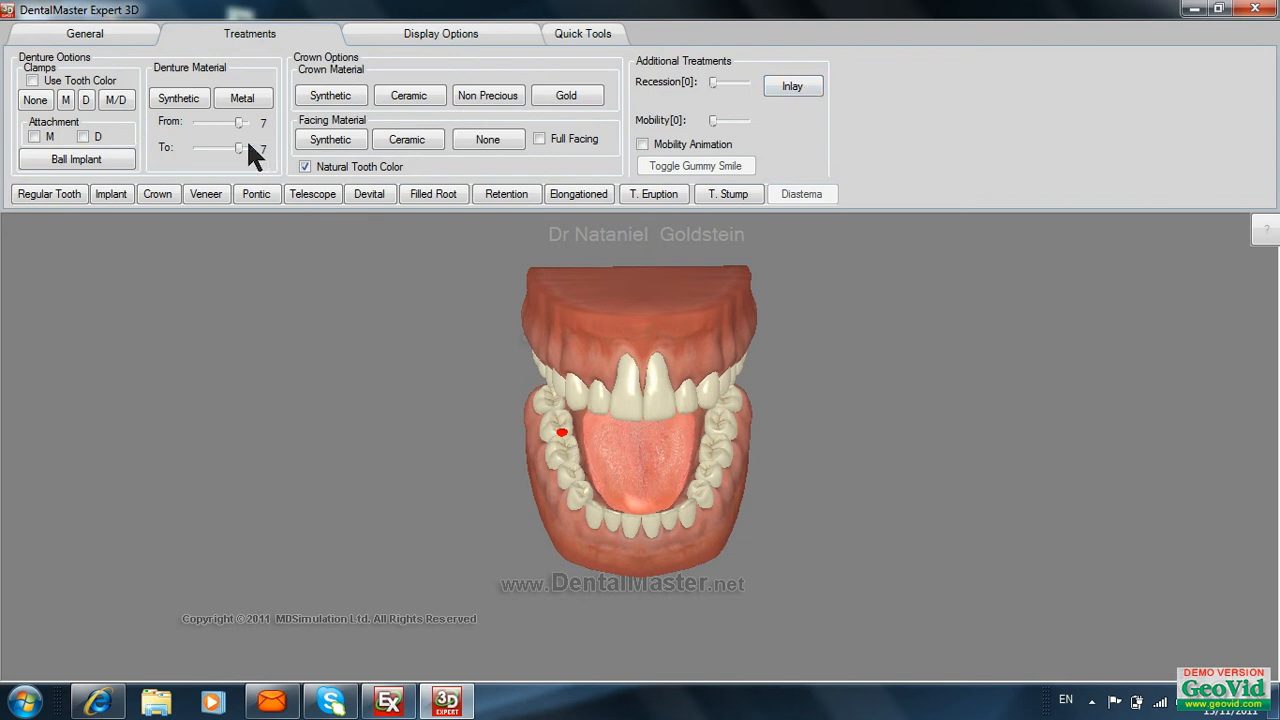
left_click(792, 88)
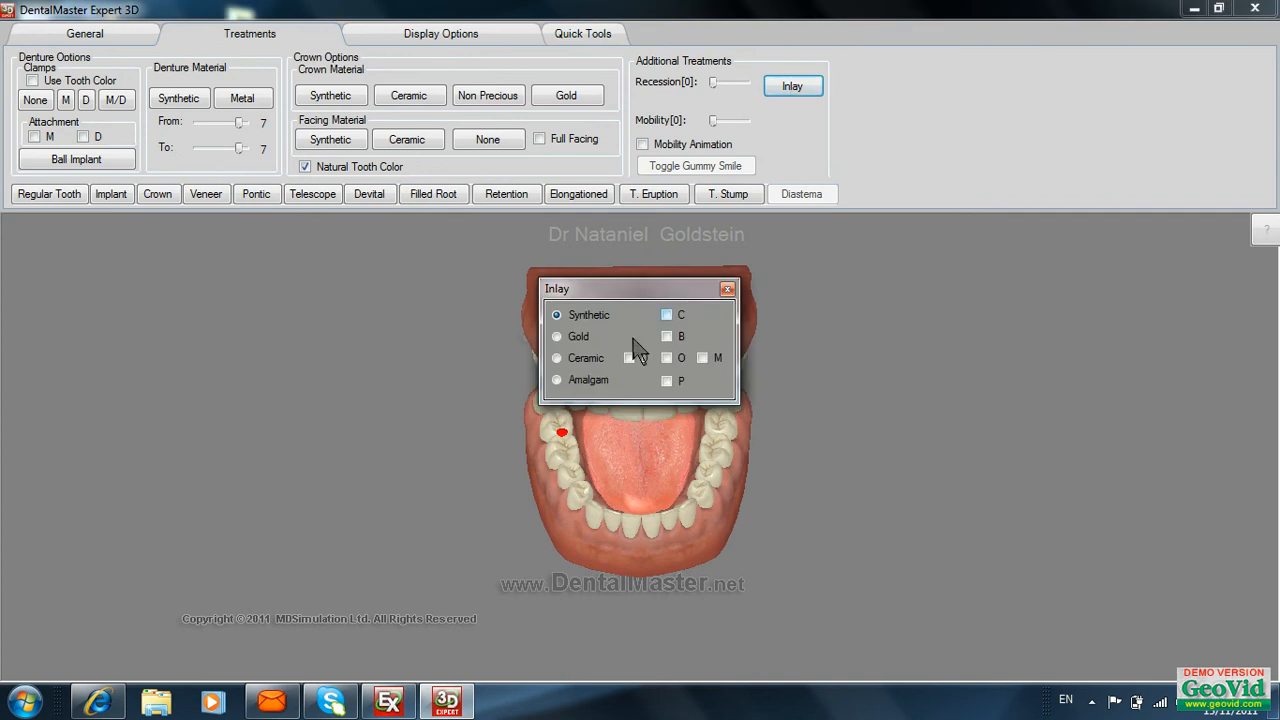
left_click(557, 337)
left_click(629, 358)
left_click(667, 358)
left_click(702, 358)
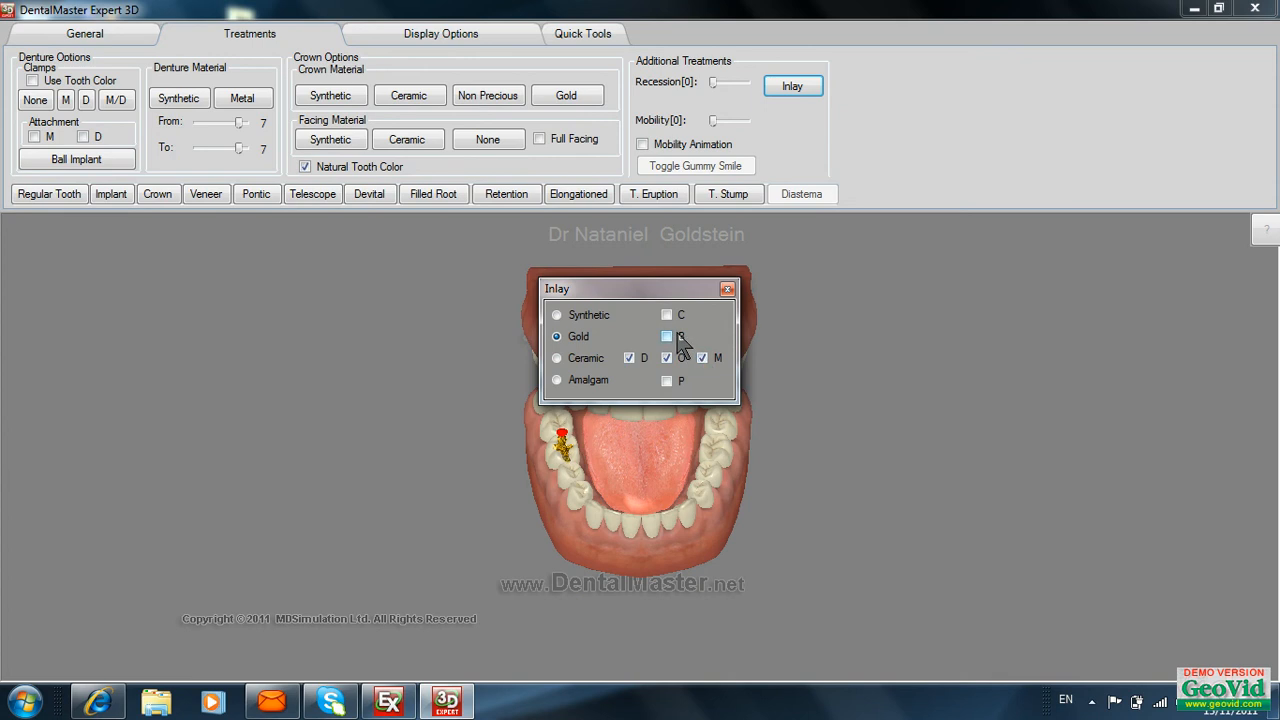
left_click(667, 336)
left_click(727, 289)
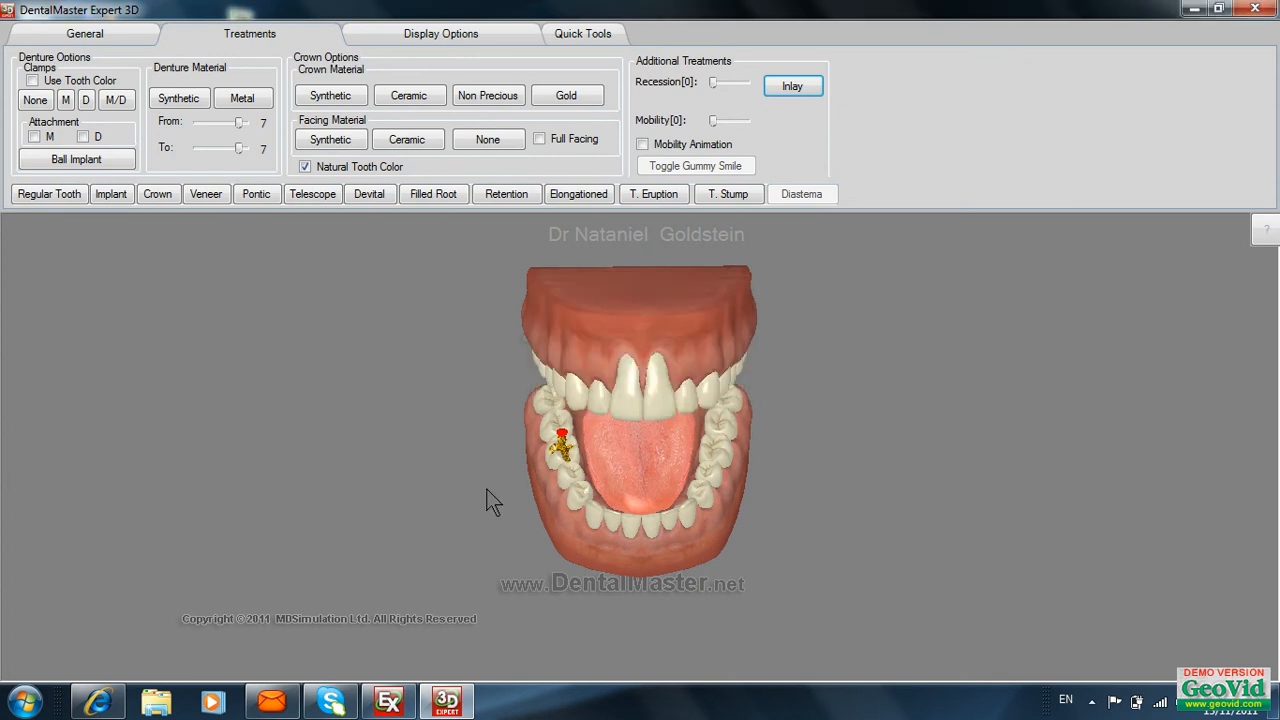
Step: Change the lower molar's inlay material to Amalgam
left_click_drag(486, 500, 519, 492)
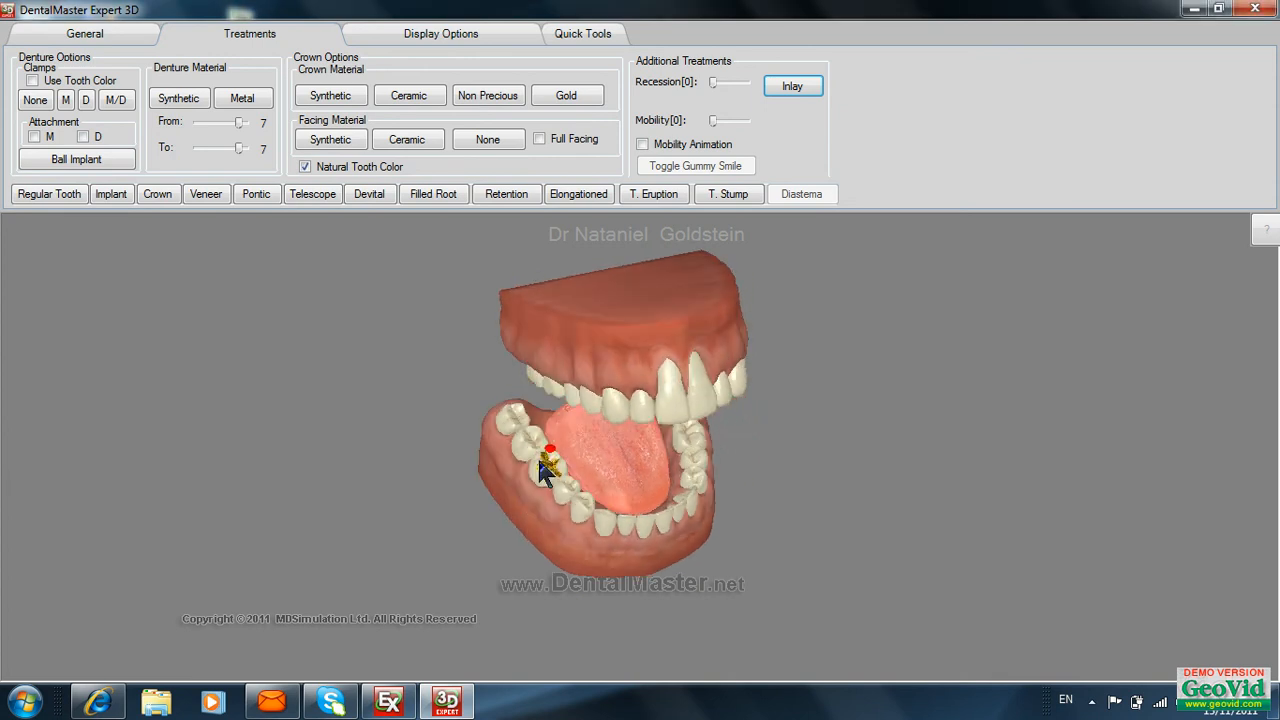
left_click(781, 86)
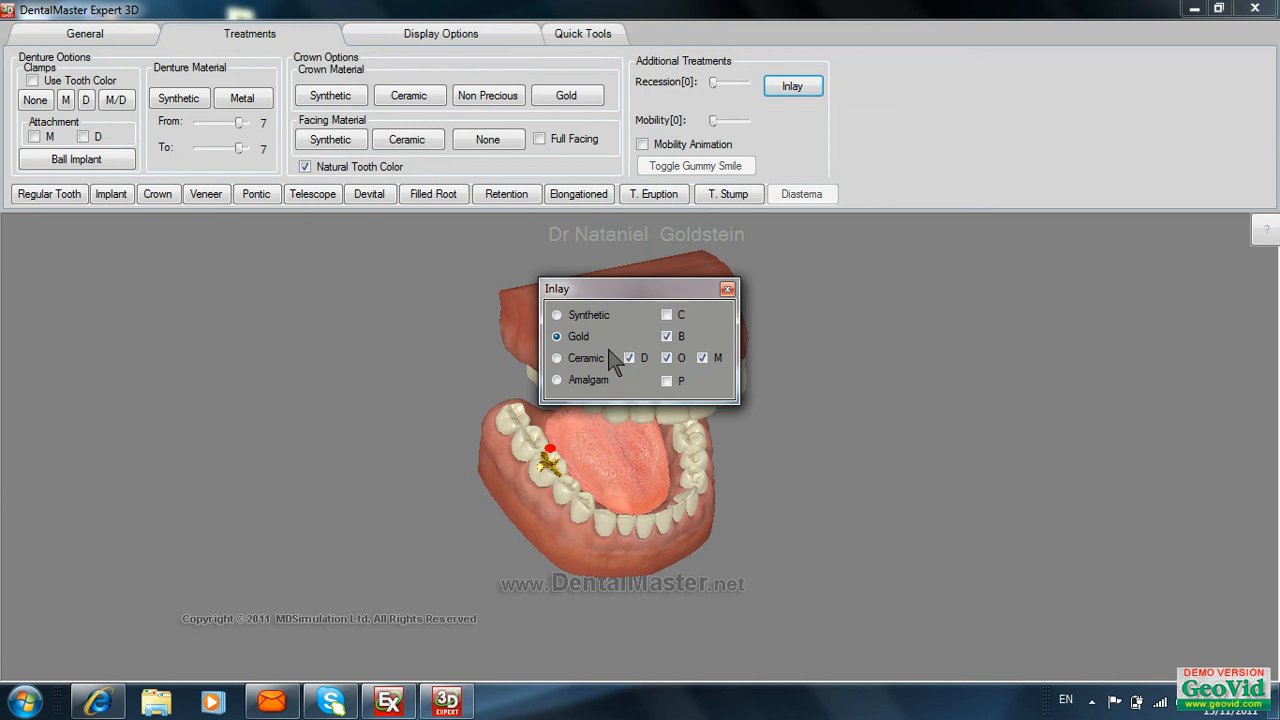
left_click(557, 382)
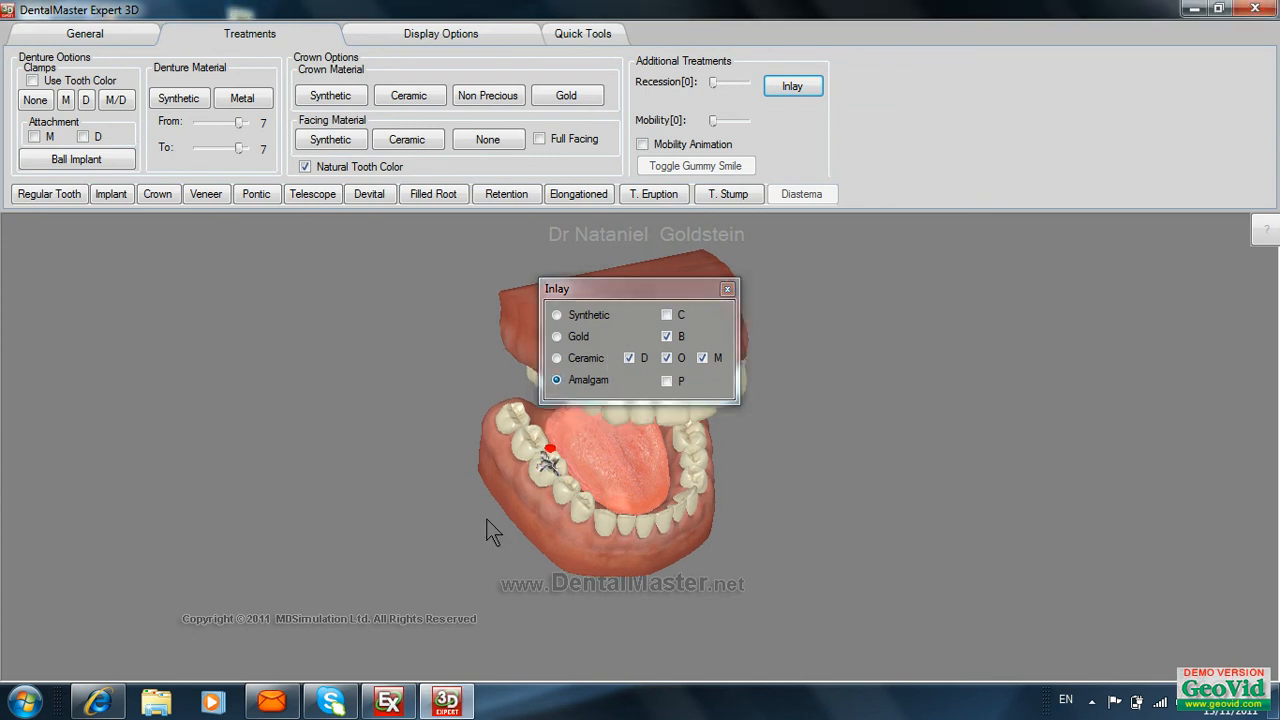
left_click_drag(491, 528, 563, 451)
left_click(731, 289)
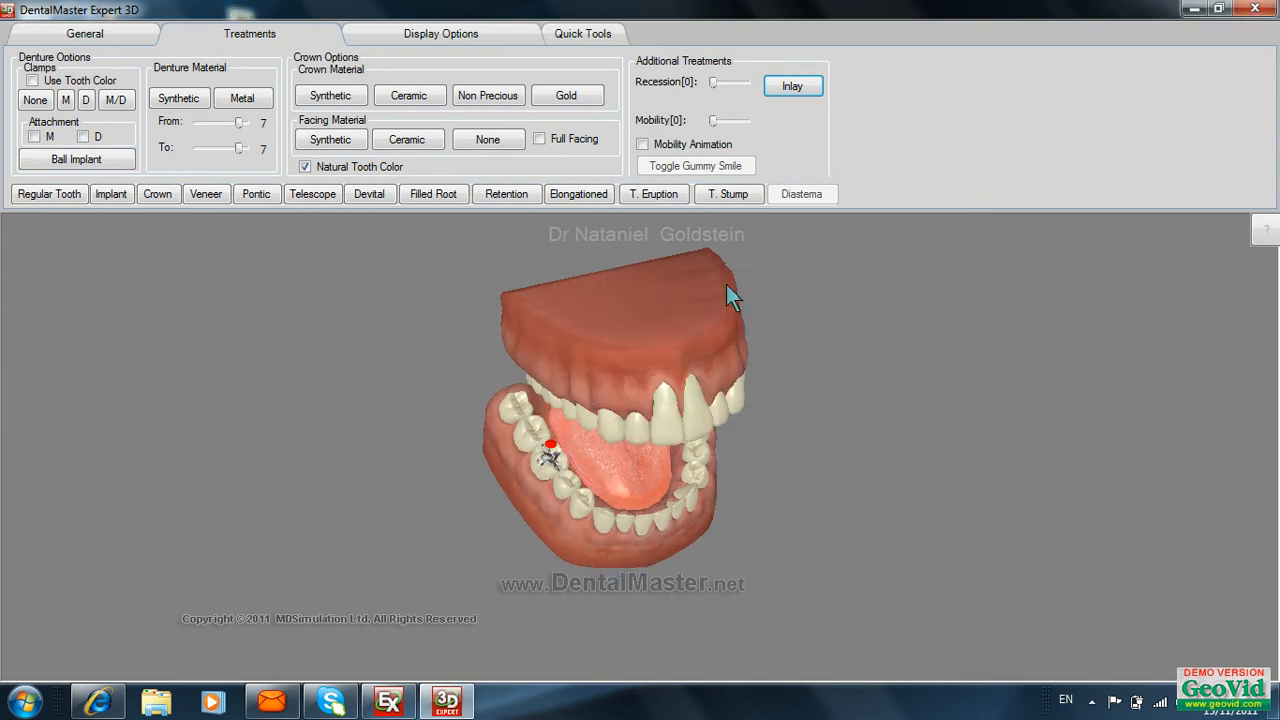
Step: Examine the amalgam inlay on the lower molar up close, then zoom back out to show both full jaws
left_click(474, 40)
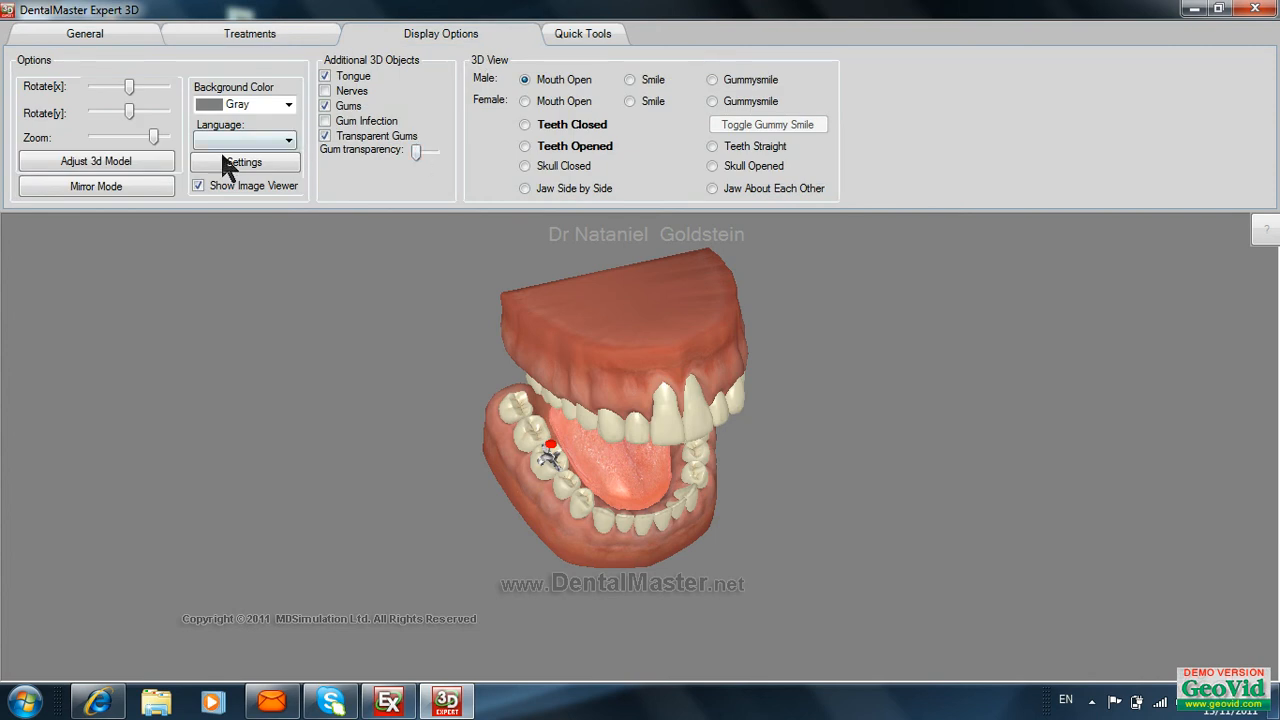
left_click_drag(156, 137, 171, 139)
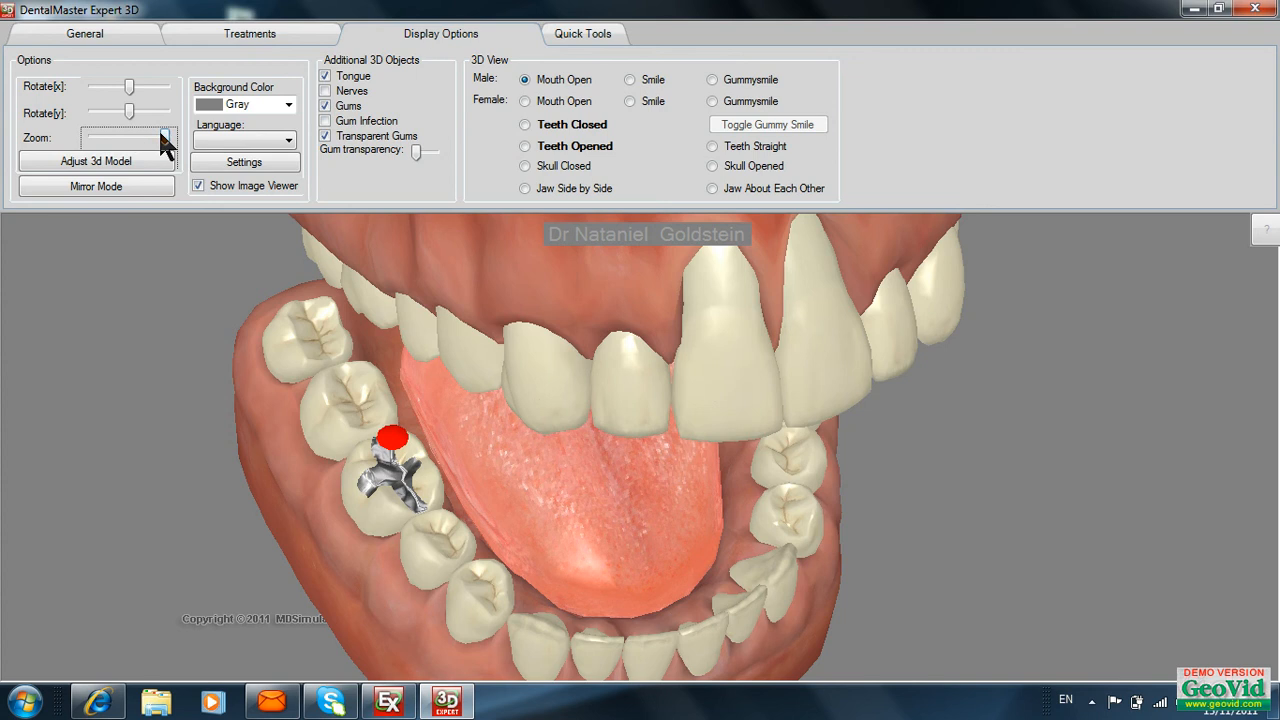
left_click(114, 32)
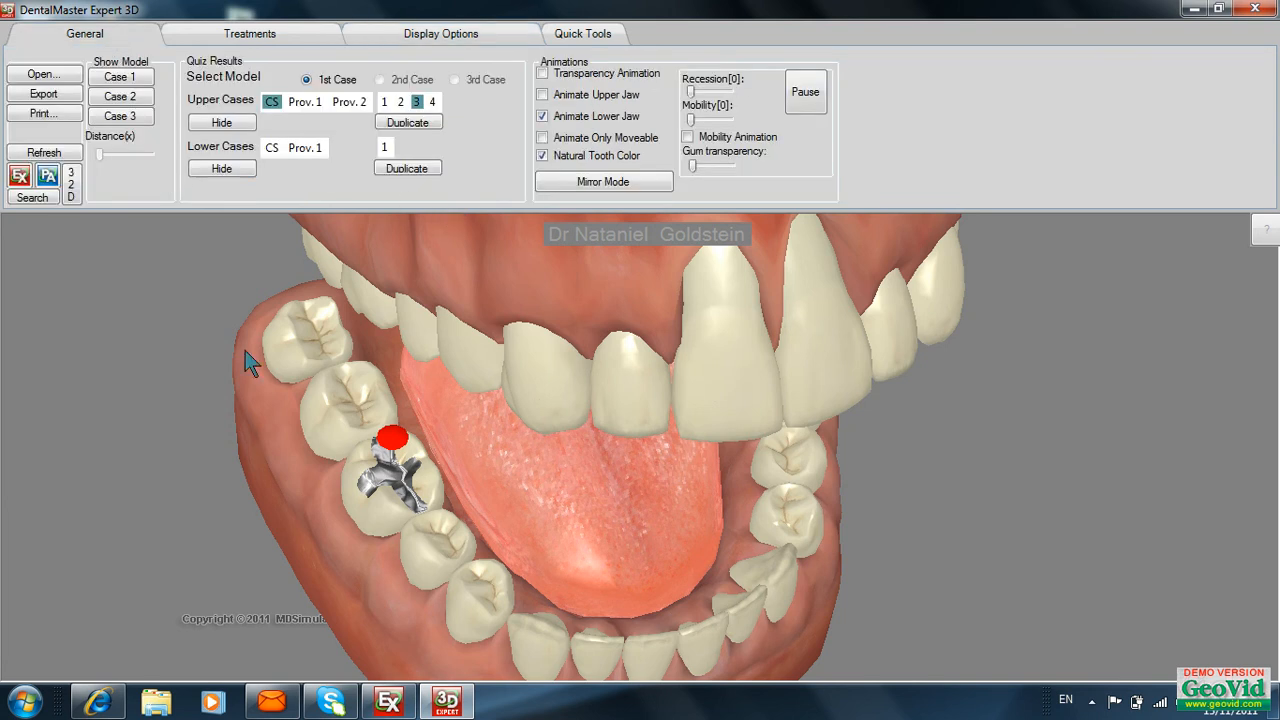
left_click_drag(244, 349, 178, 362)
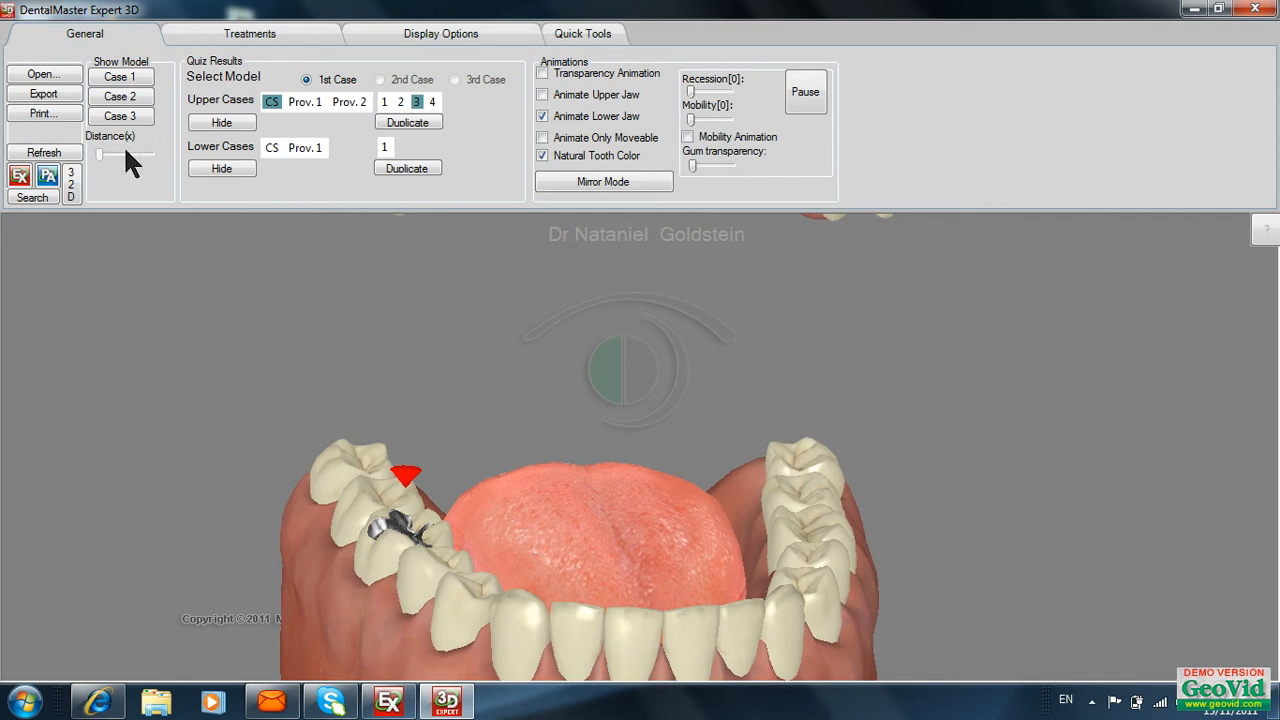
left_click(400, 32)
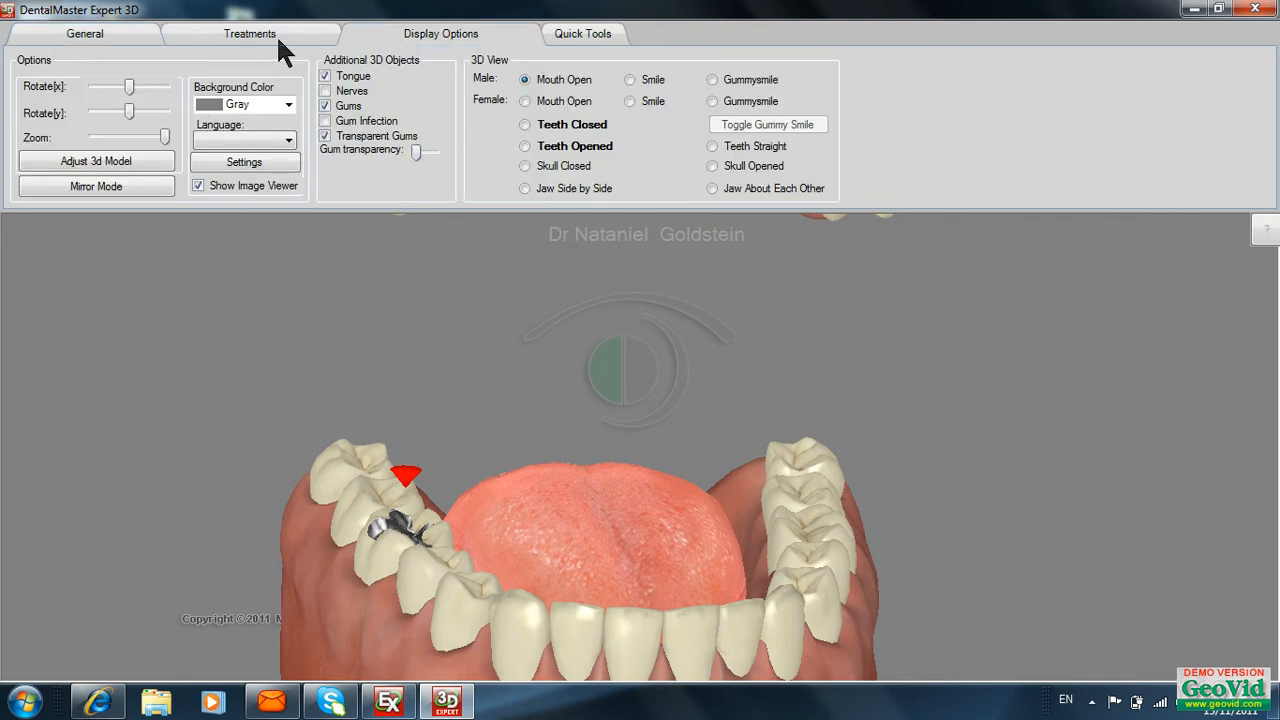
left_click(600, 35)
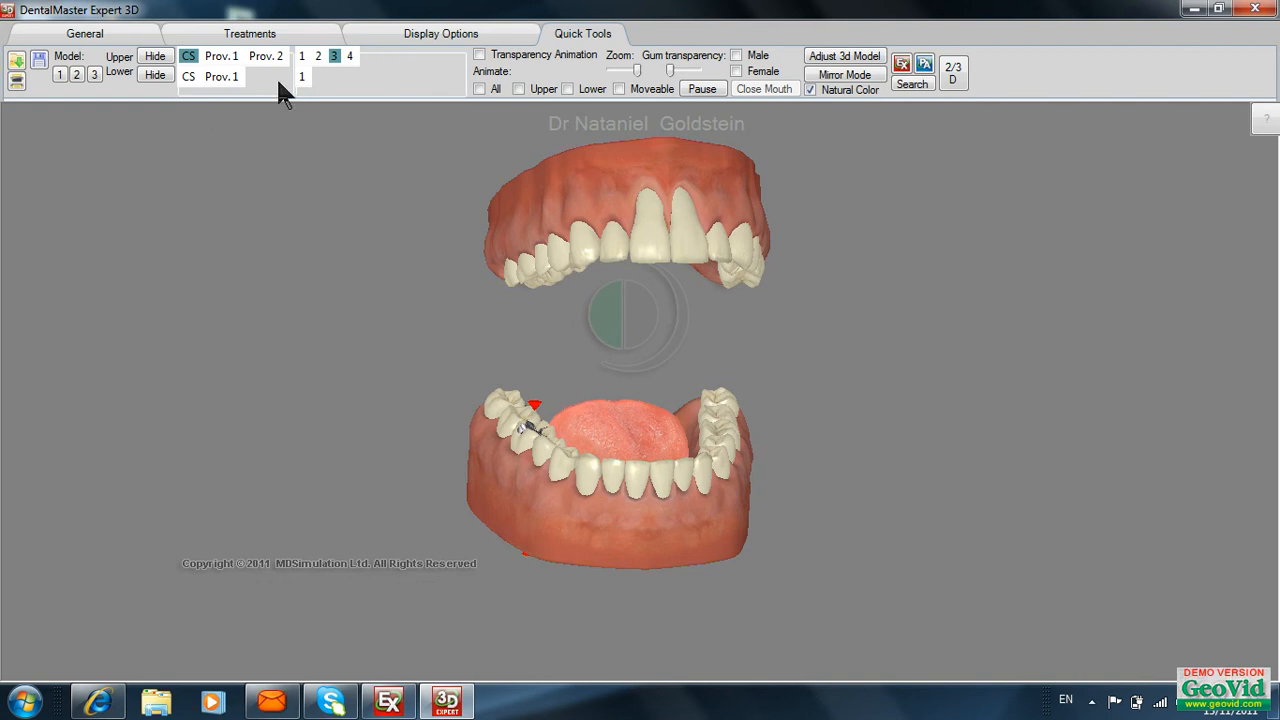
left_click(634, 71)
left_click_drag(632, 72, 630, 73)
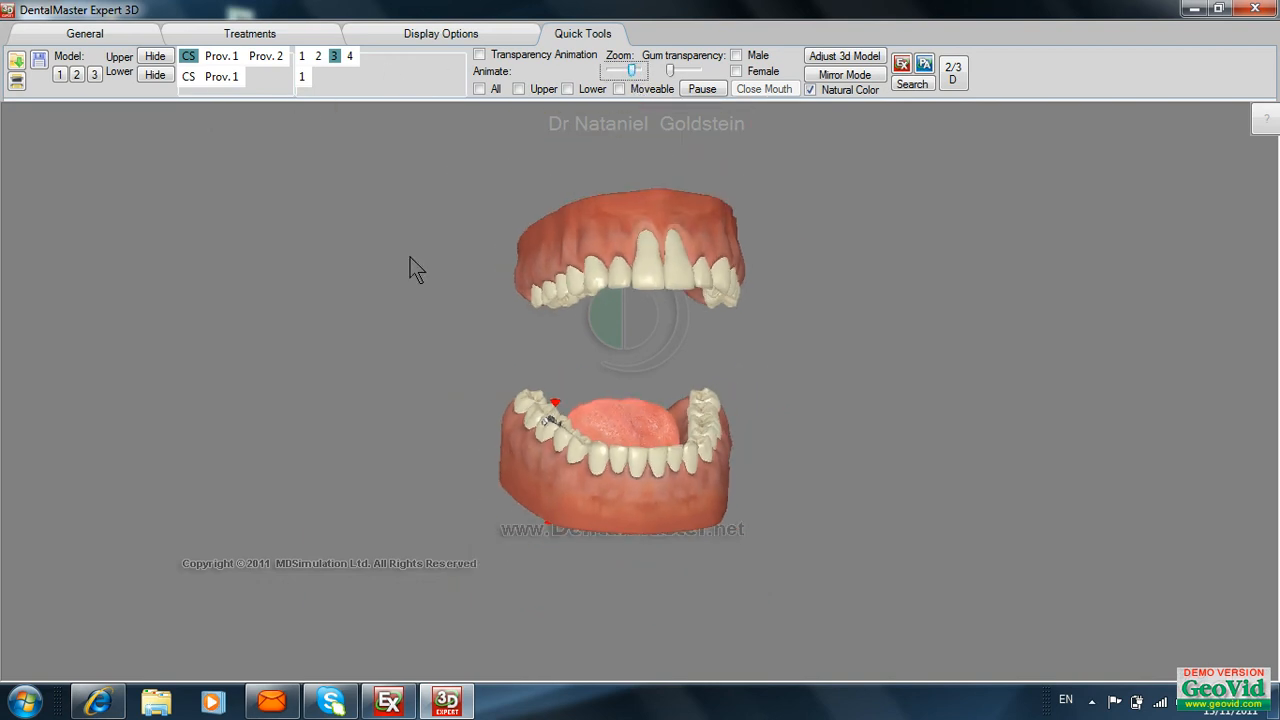
Step: View the Library of saved files and close it without loading one
left_click(72, 33)
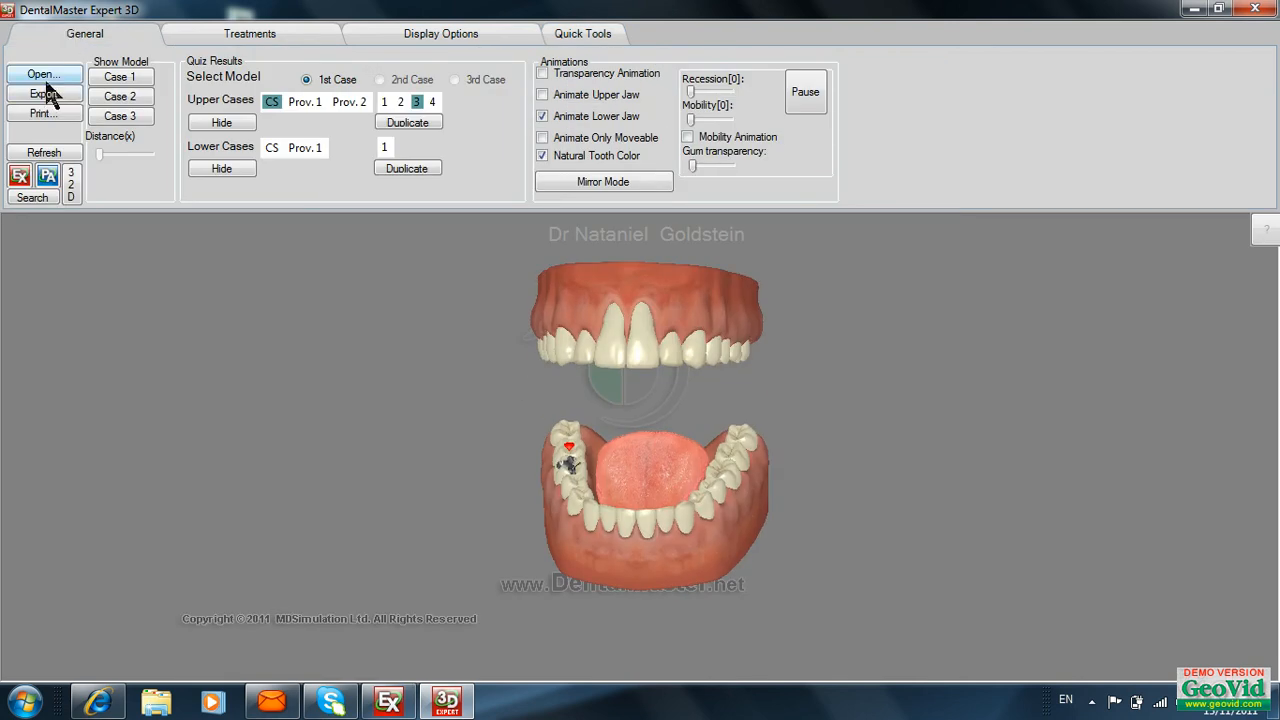
left_click(45, 75)
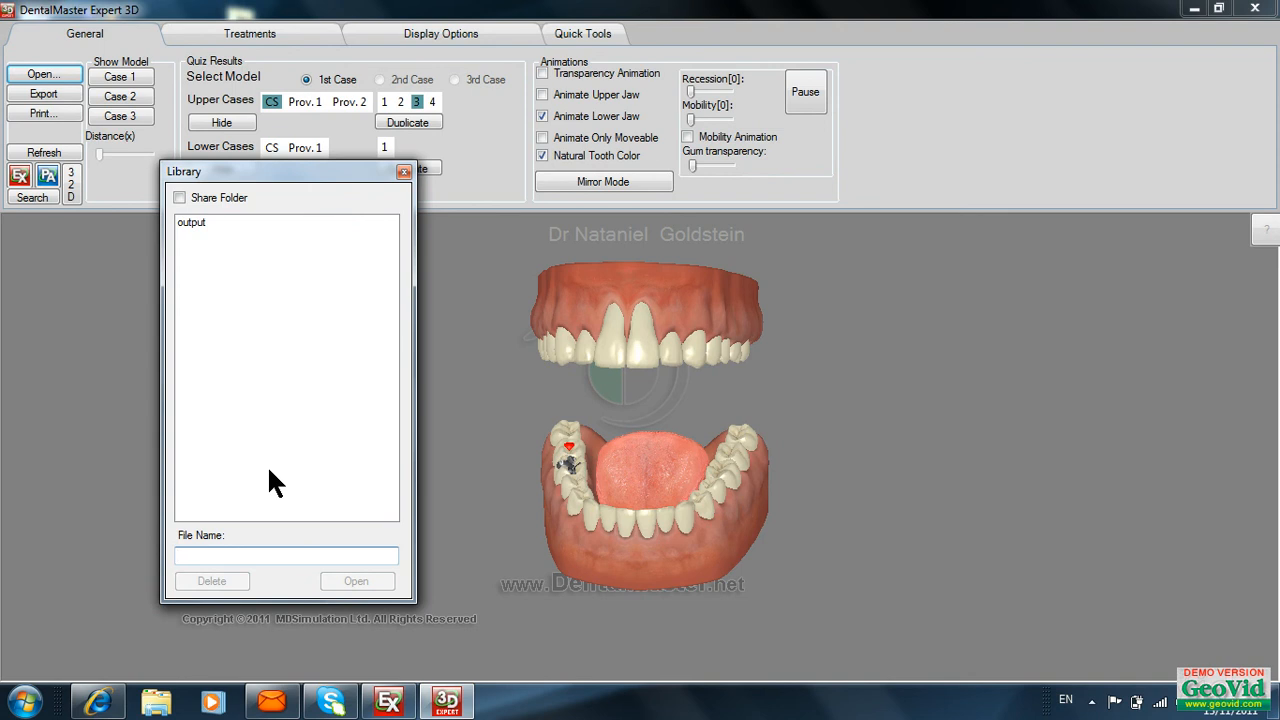
left_click(404, 172)
Step: View the export options and the patient details form of Save for DentalMaster.tv, then close them without saving
left_click(53, 90)
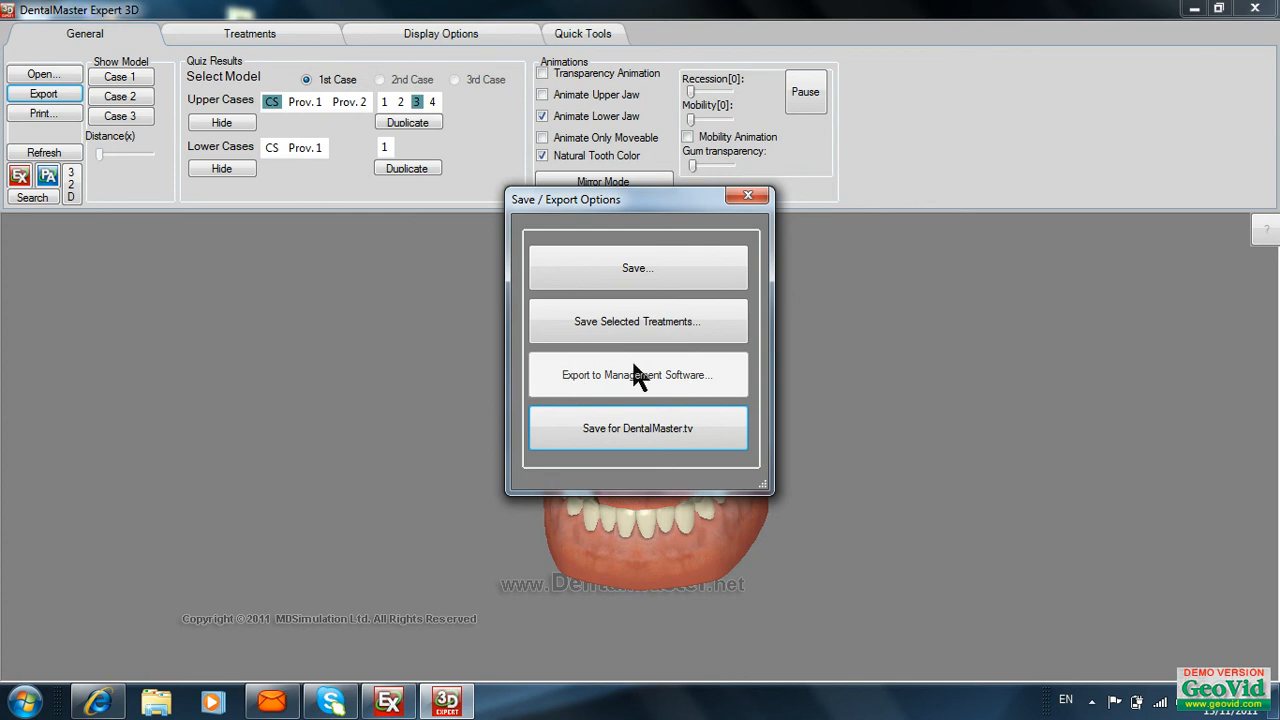
left_click(609, 429)
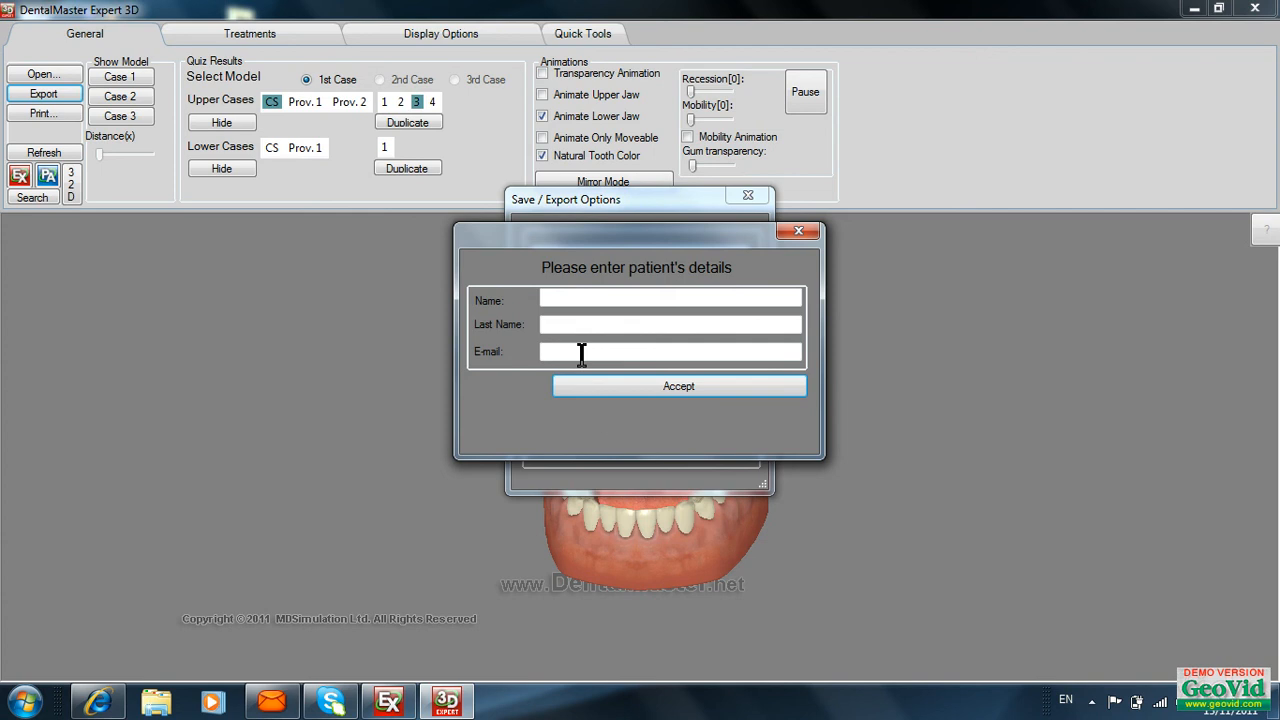
left_click(565, 302)
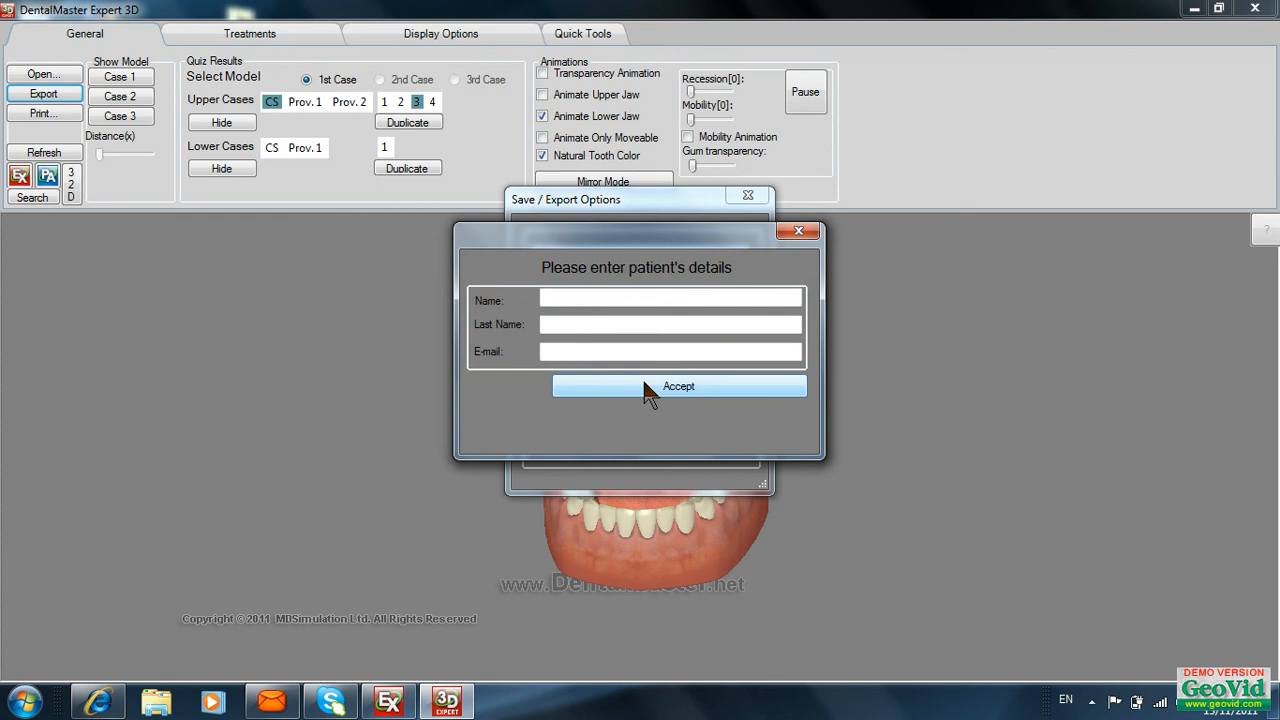
left_click(798, 231)
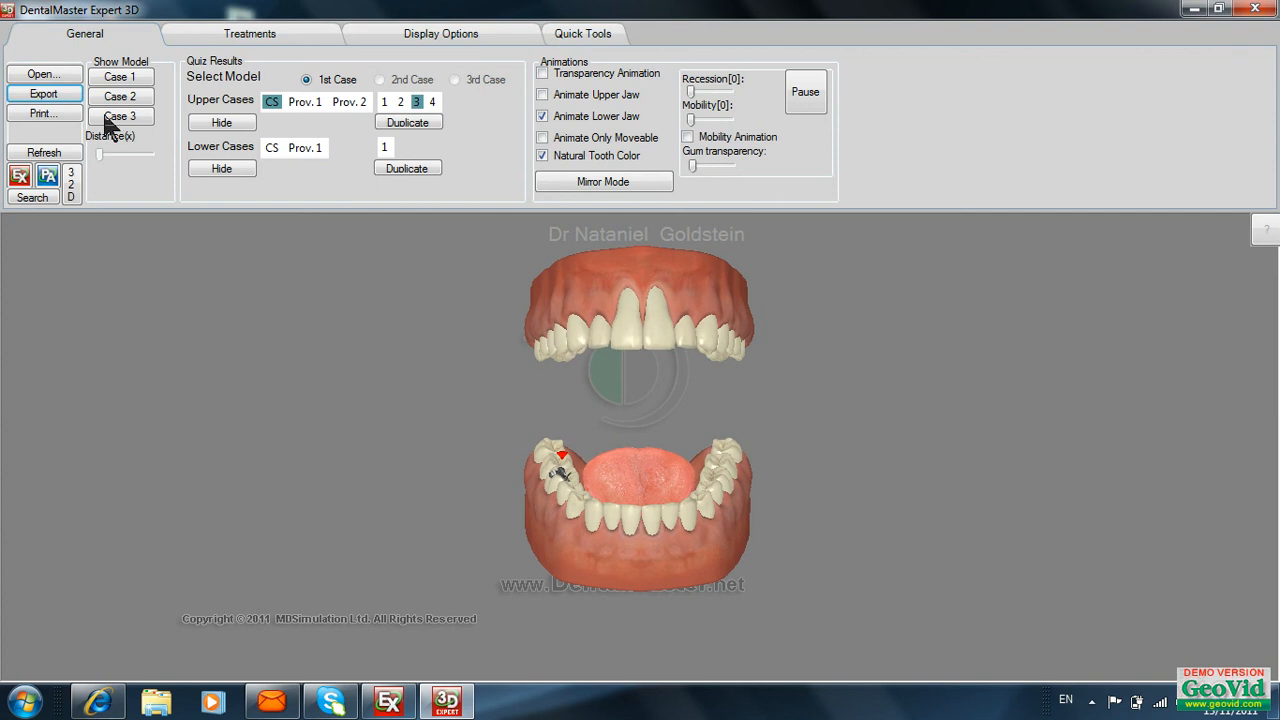
Step: View the print layout in MD3DViewer and its image file chooser, then close both without adding an image
left_click(41, 115)
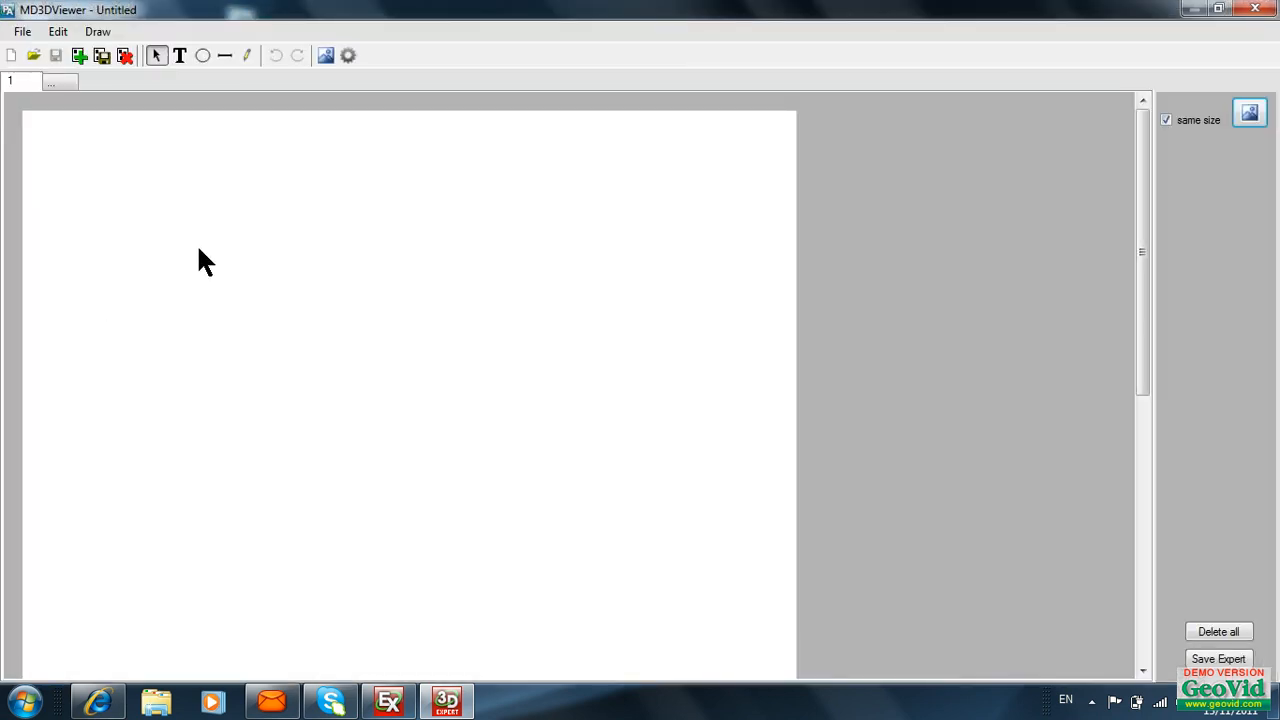
left_click(1250, 113)
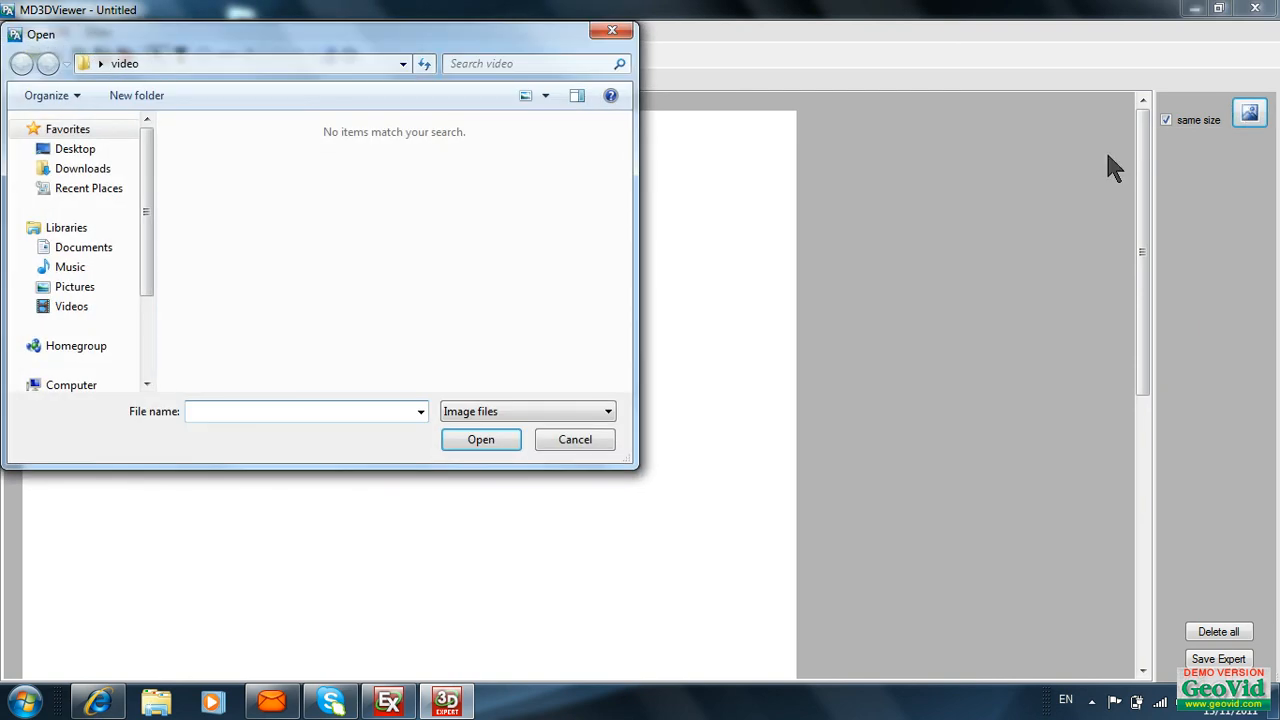
left_click(577, 441)
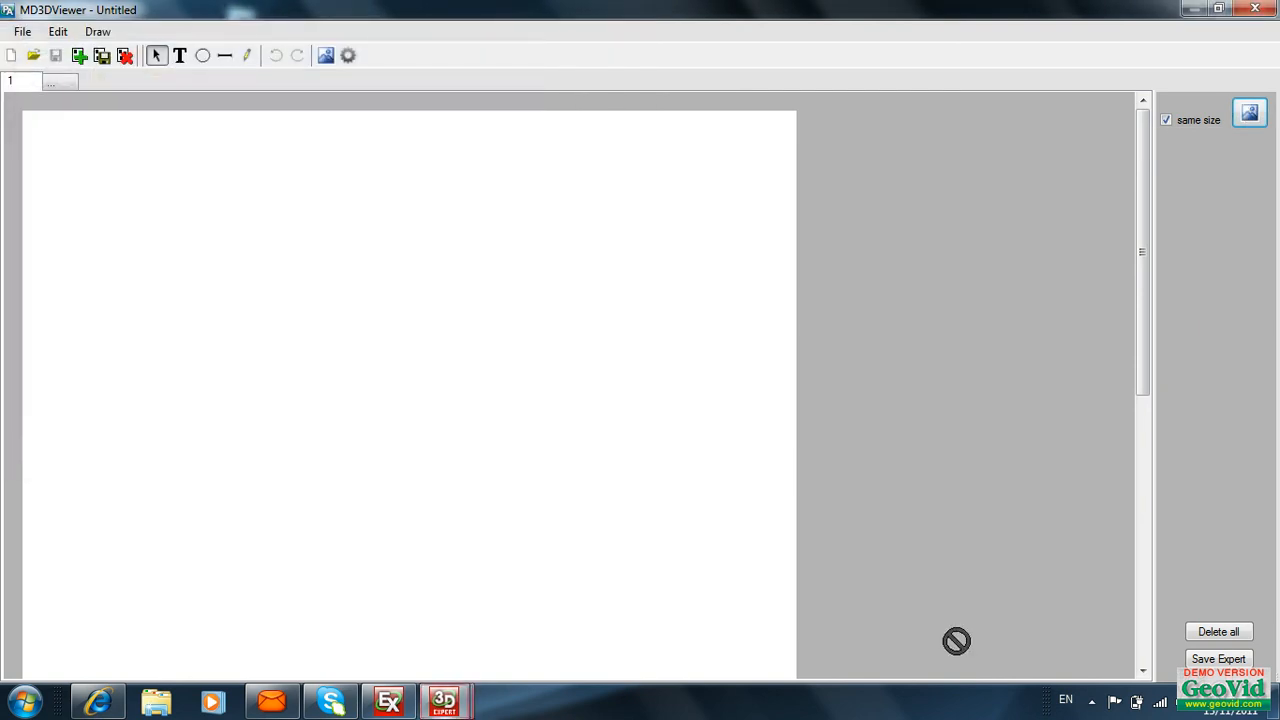
left_click(1257, 12)
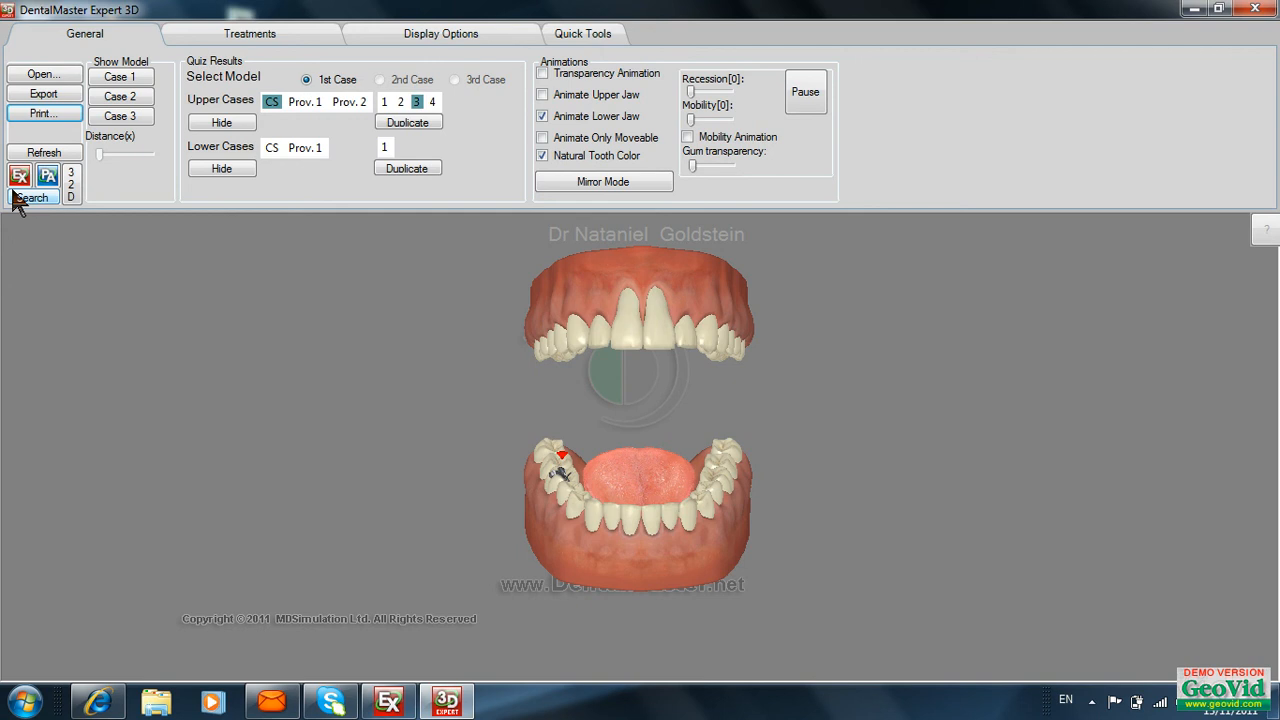
left_click(1093, 702)
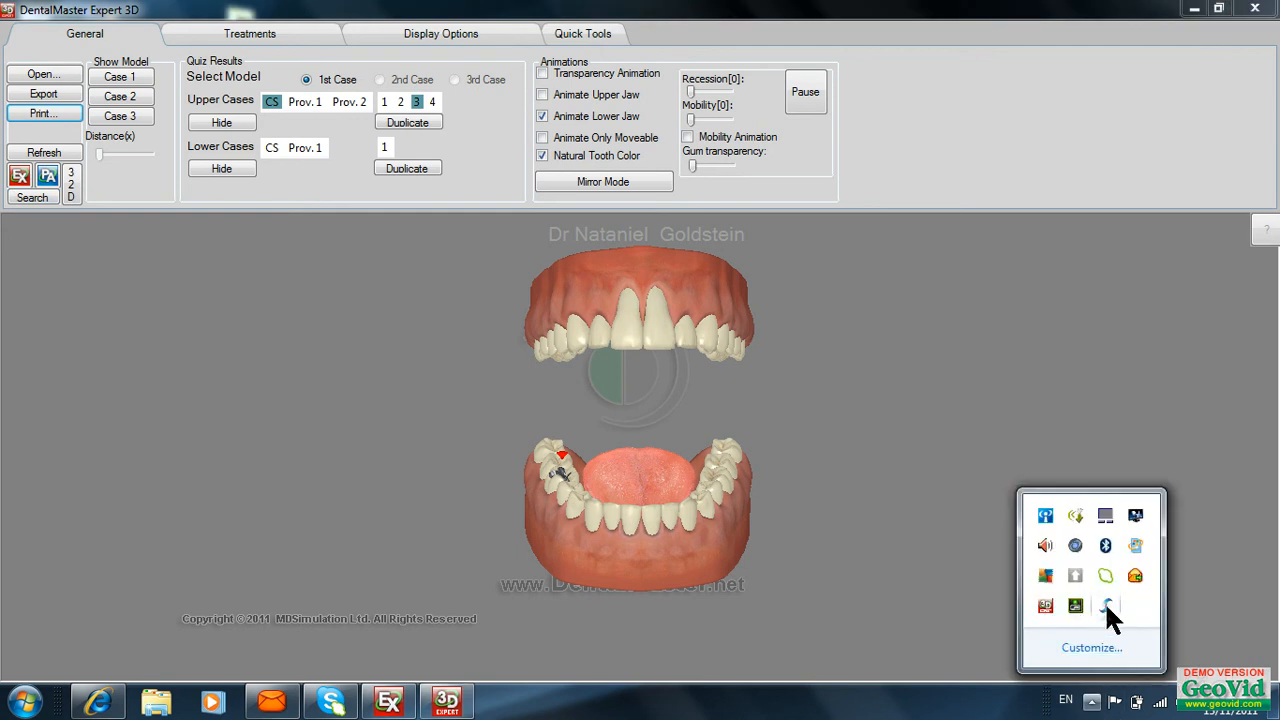